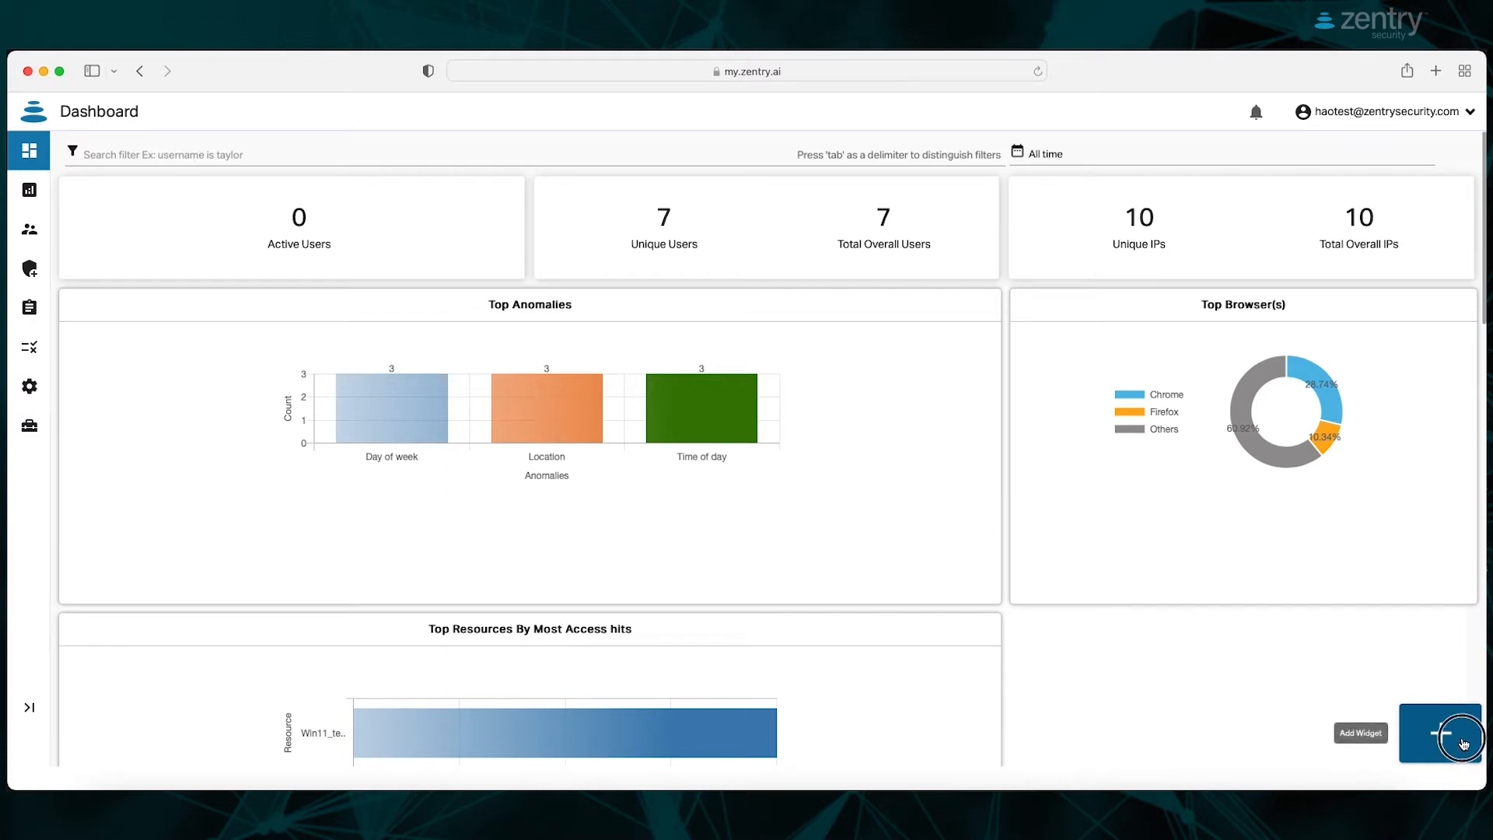
Check which widgets can be added to the dashboard and examine its Top Anomalies chart.
click(1464, 741)
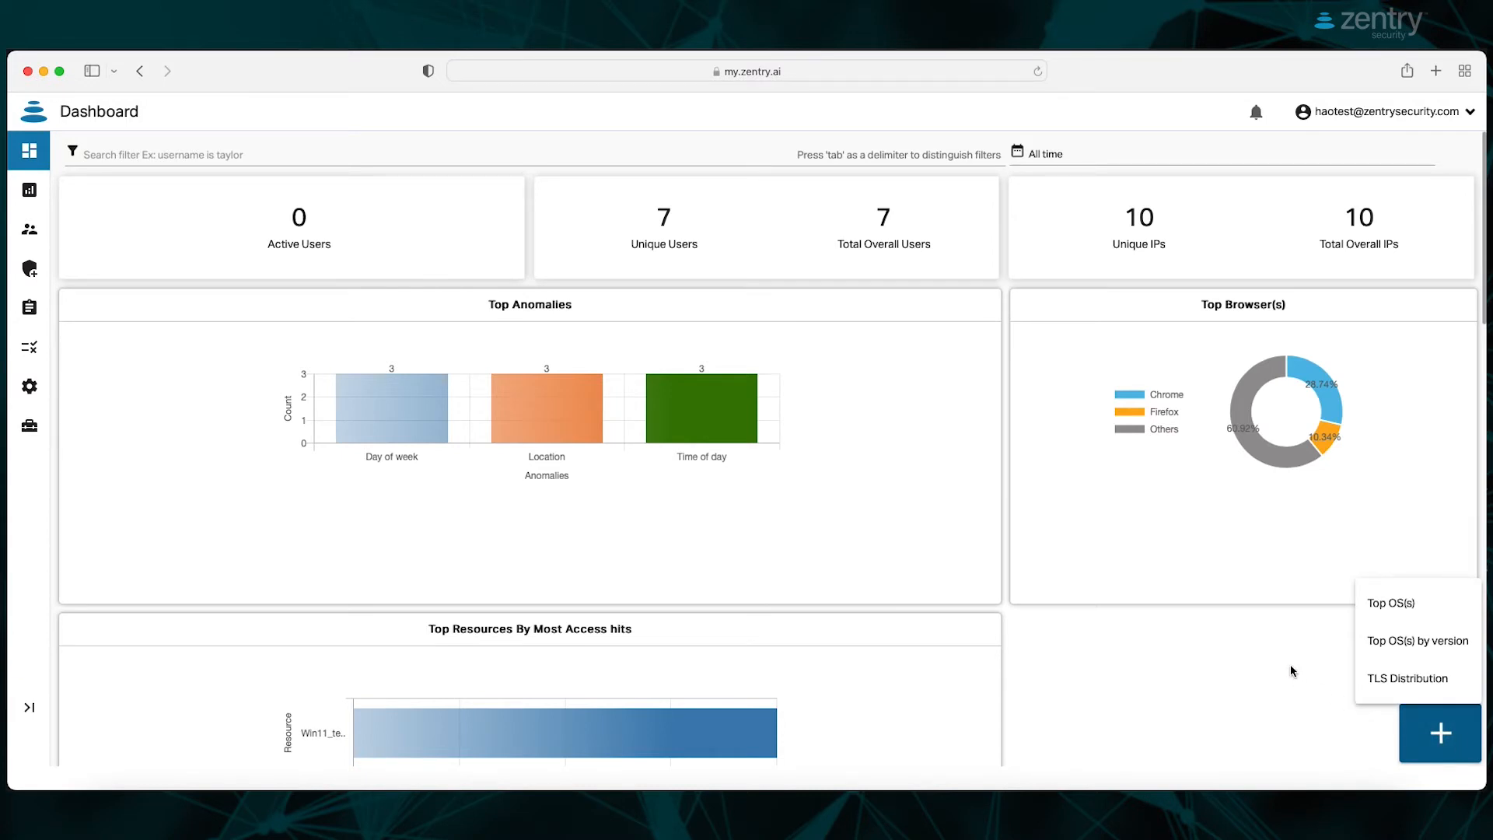
click(1218, 509)
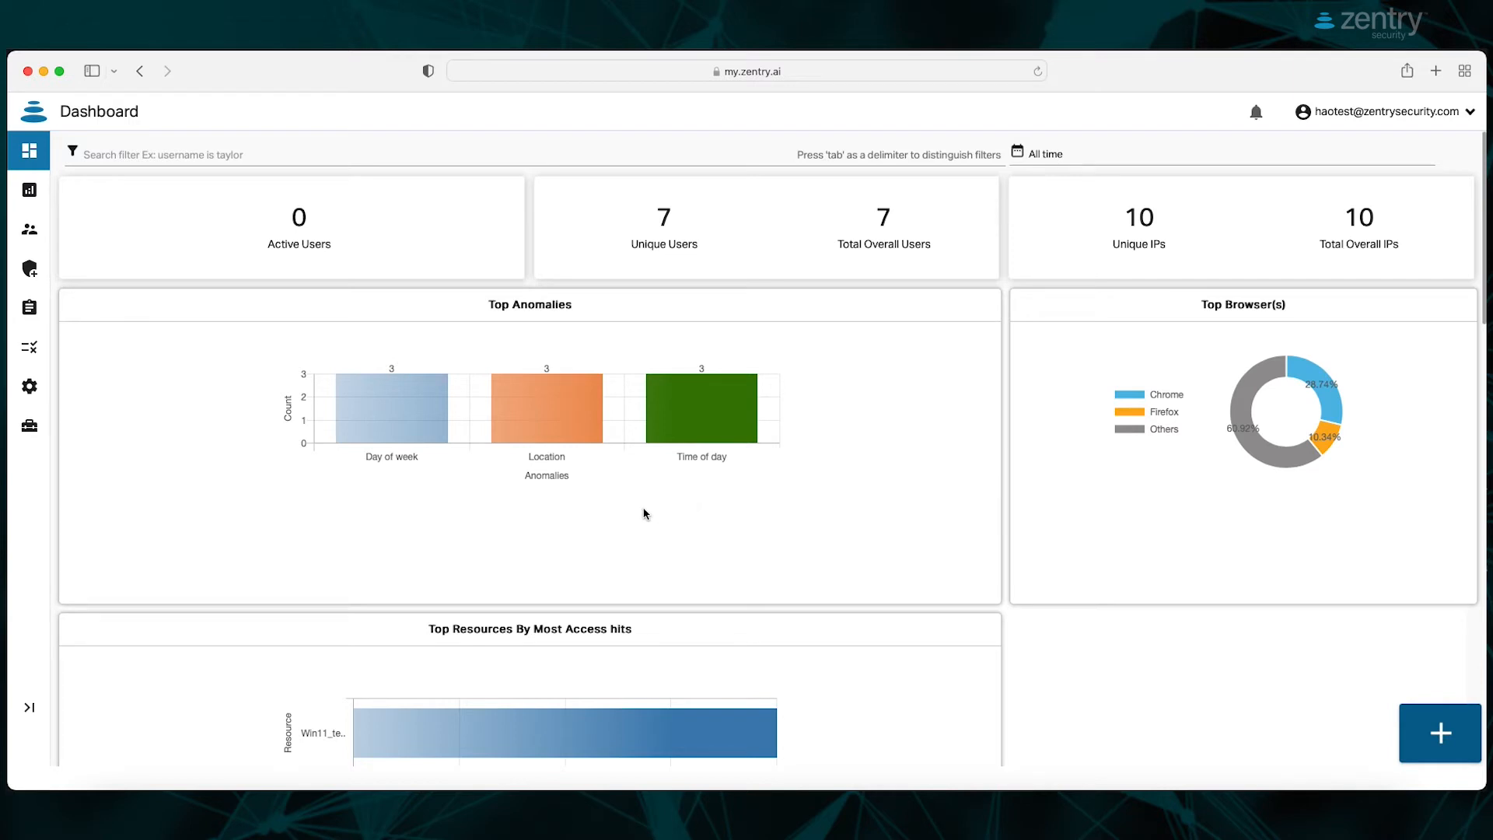
scroll(666, 515, down, 4)
scroll(665, 517, up, 2)
scroll(669, 531, down, 1)
mouse_move(562, 229)
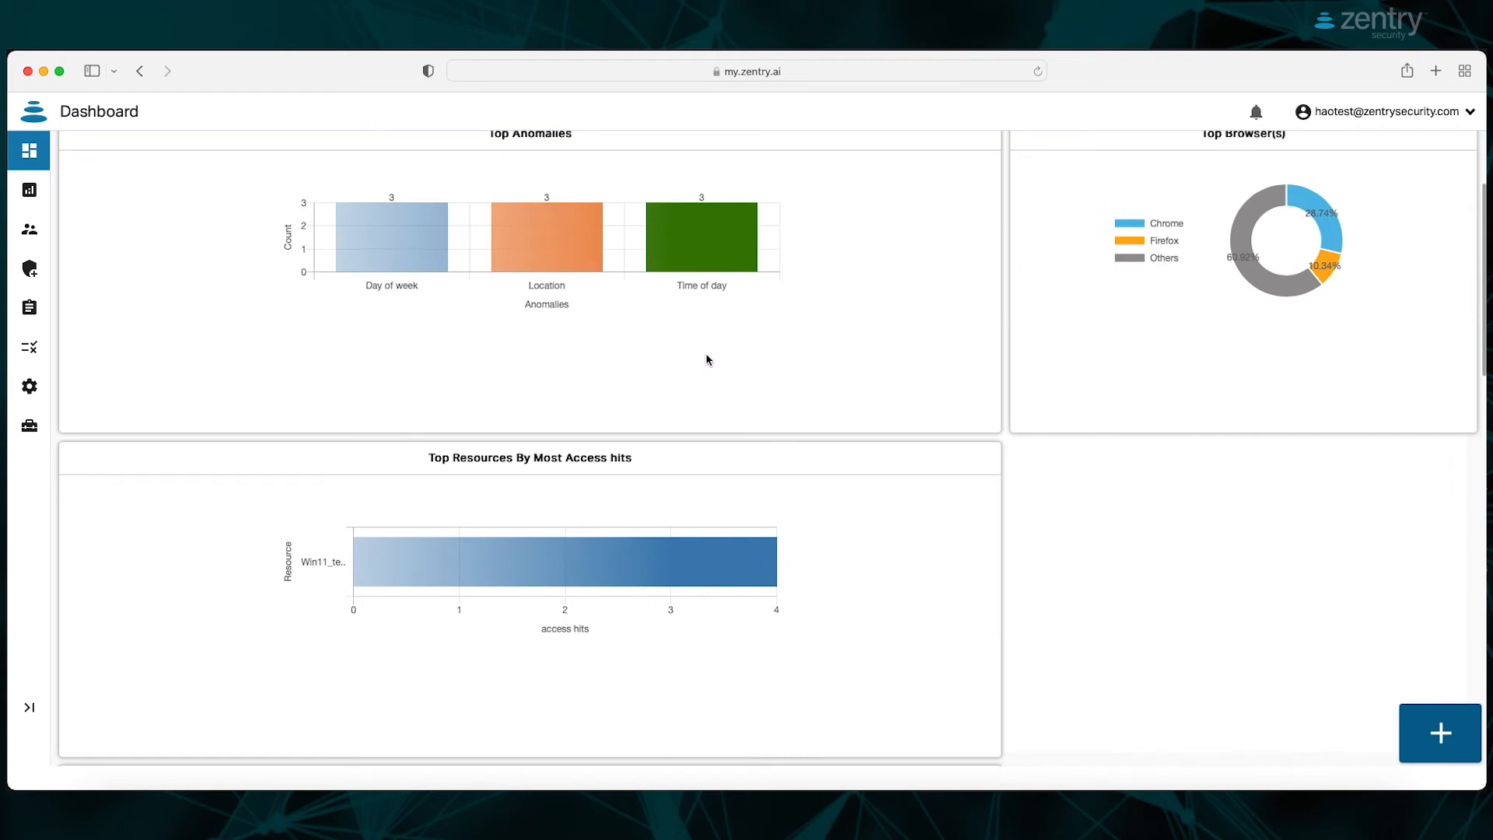
Examine the dashboard's Top locations by unique user logins and Top Resources By Most Access hits charts.
scroll(802, 390, down, 2)
scroll(802, 390, down, 2)
mouse_move(366, 610)
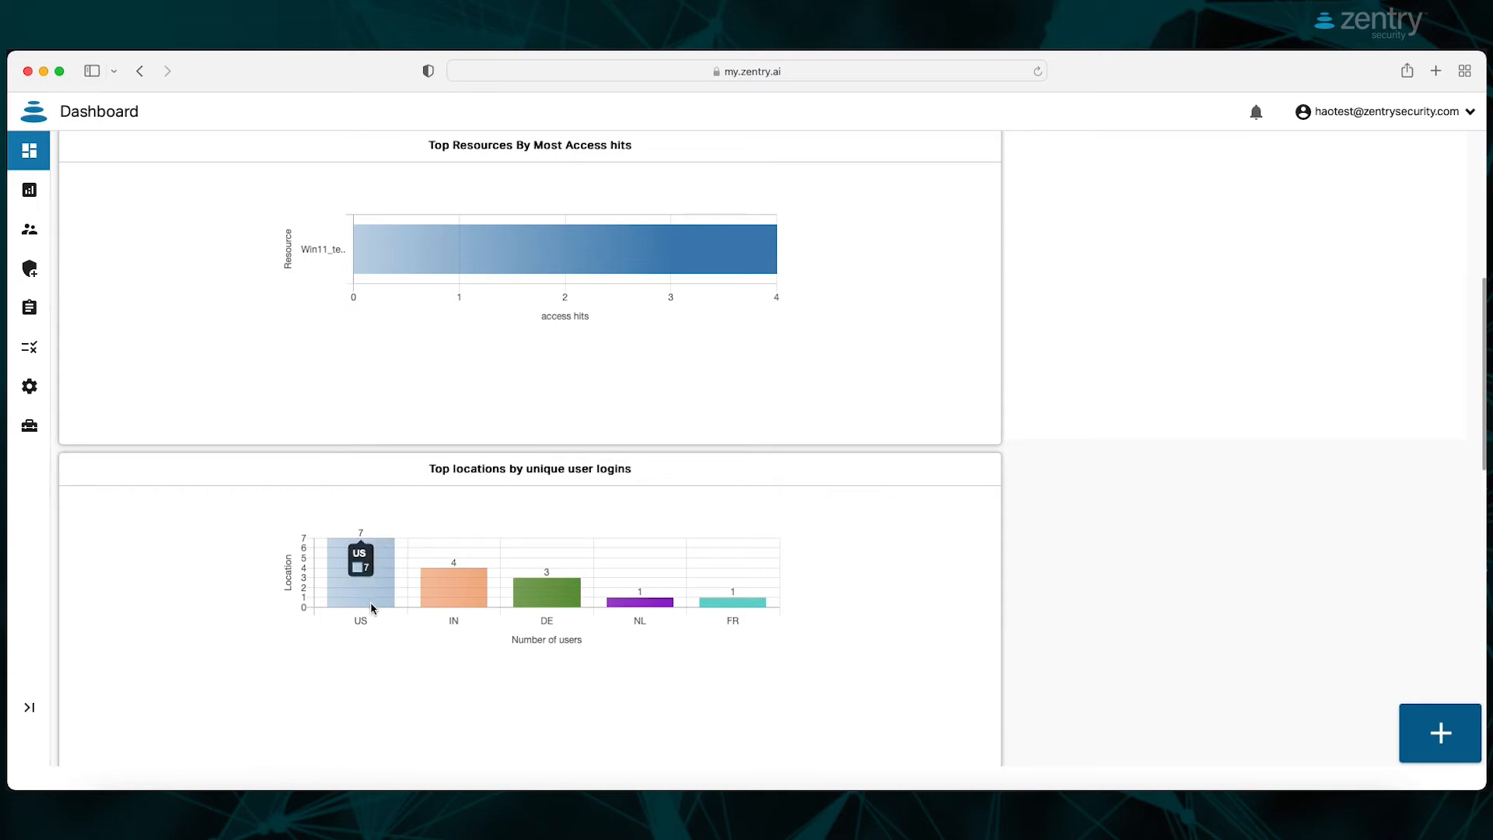
mouse_move(466, 599)
scroll(716, 667, up, 1)
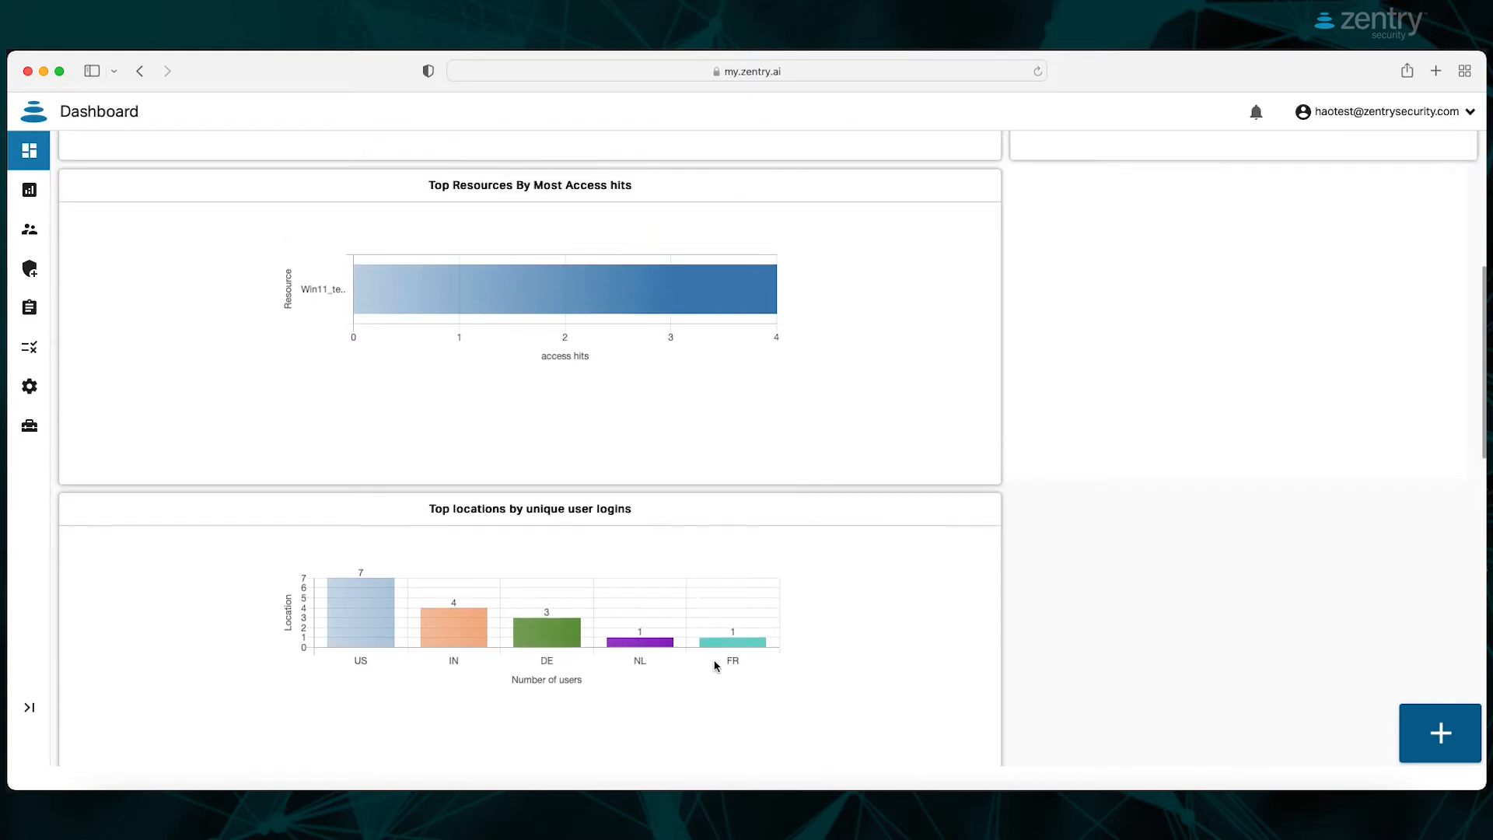
scroll(714, 663, up, 3)
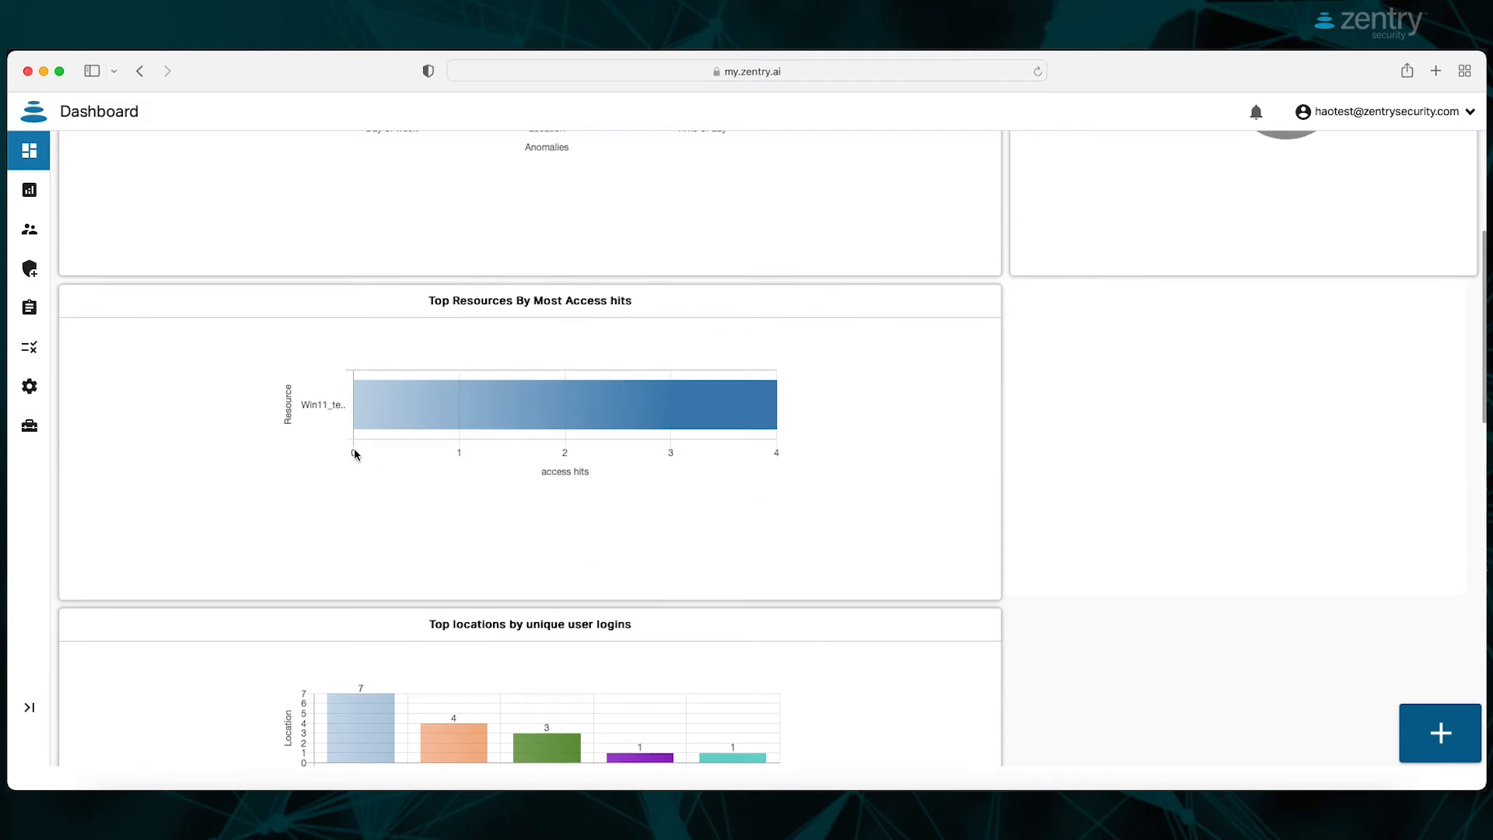
mouse_move(357, 423)
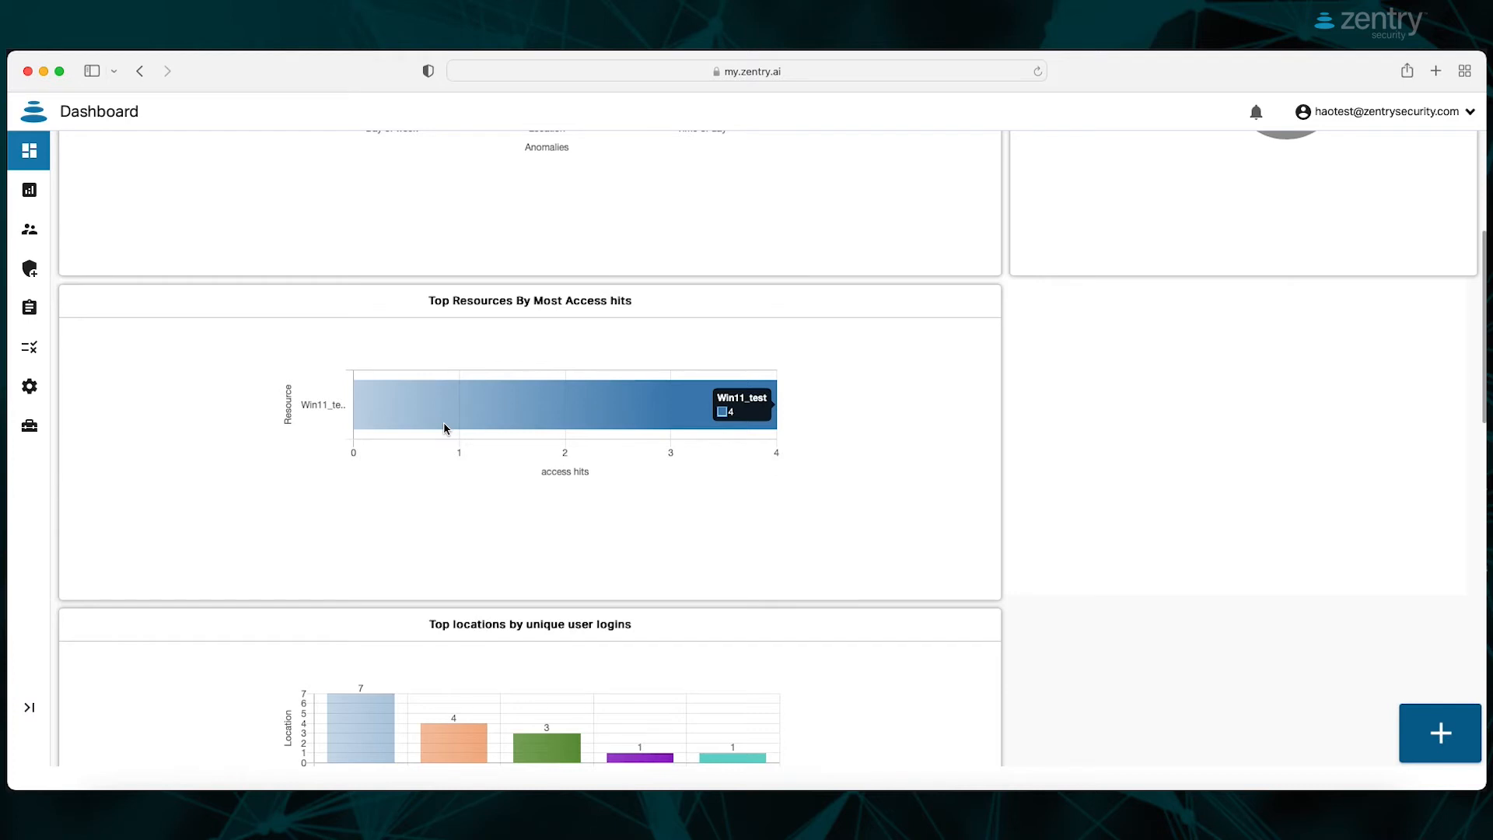
Examine the dashboard's failed and successful login charts, and return to the dashboard summary.
scroll(829, 500, down, 8)
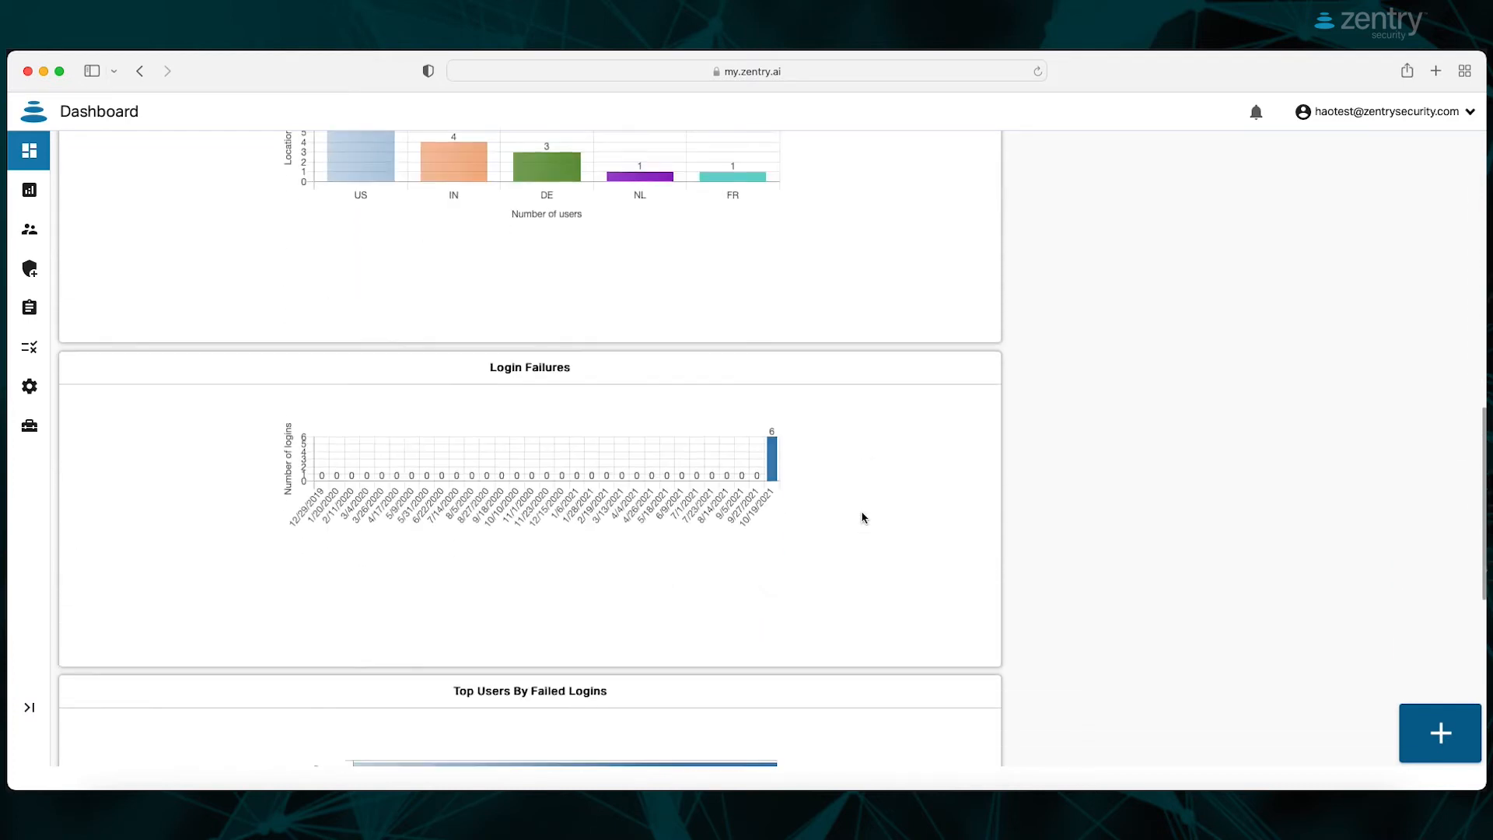
scroll(862, 517, down, 2)
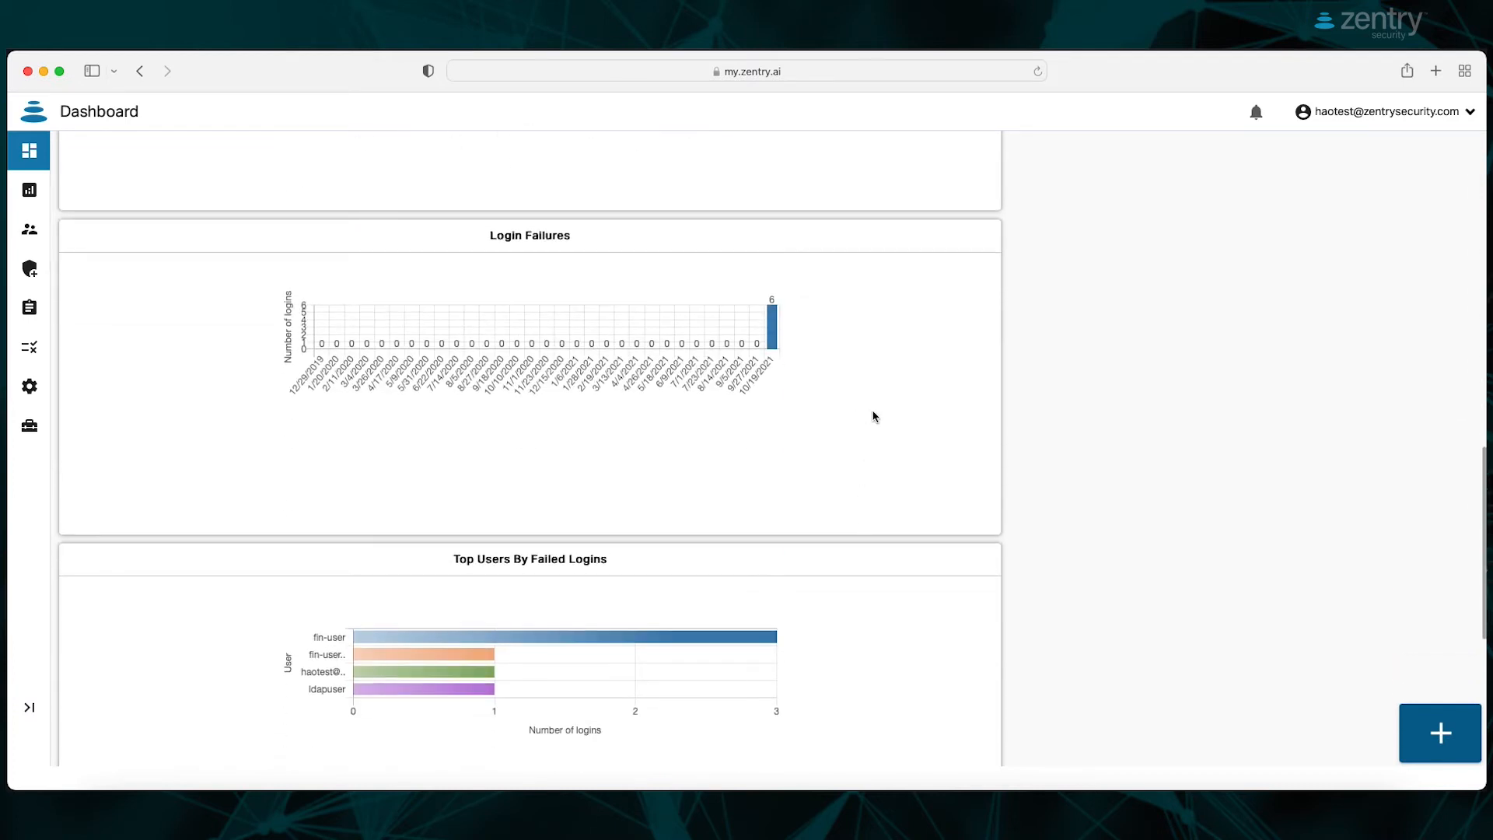
scroll(876, 418, down, 6)
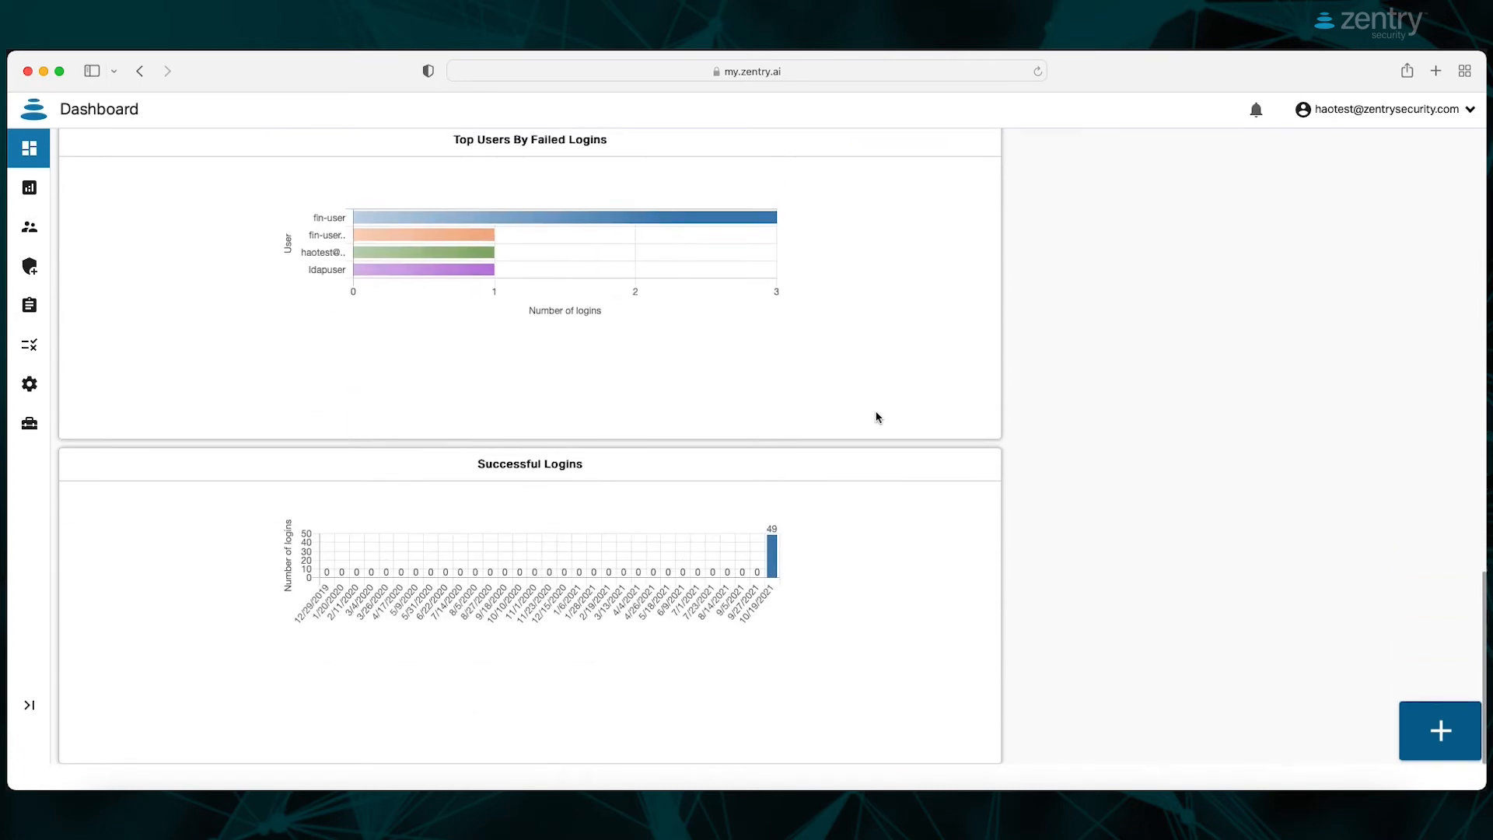
scroll(875, 418, up, 10)
scroll(875, 418, up, 10)
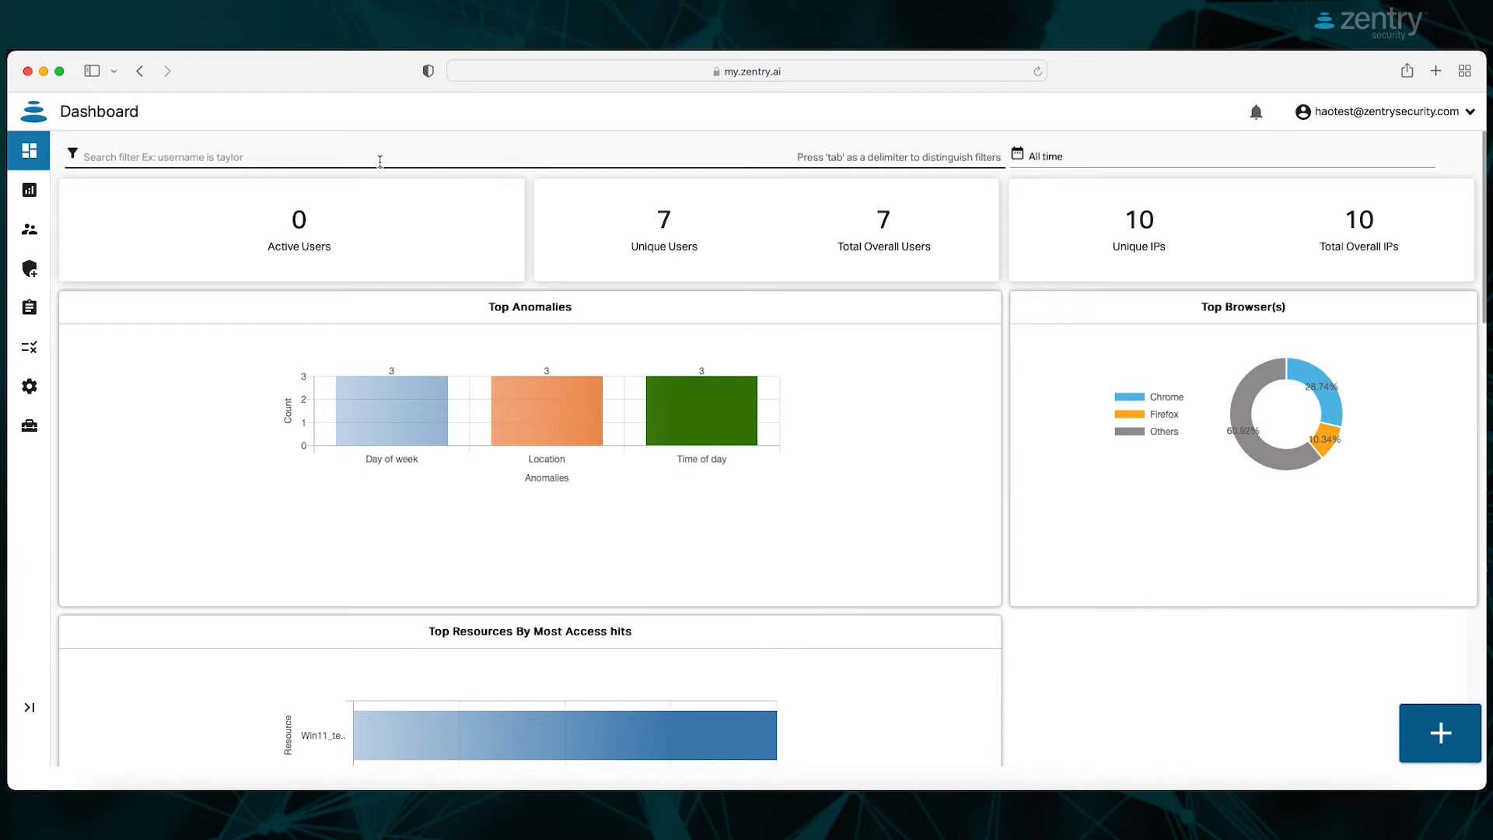
View the dashboard's date-range options and close them without choosing another range.
click(1117, 156)
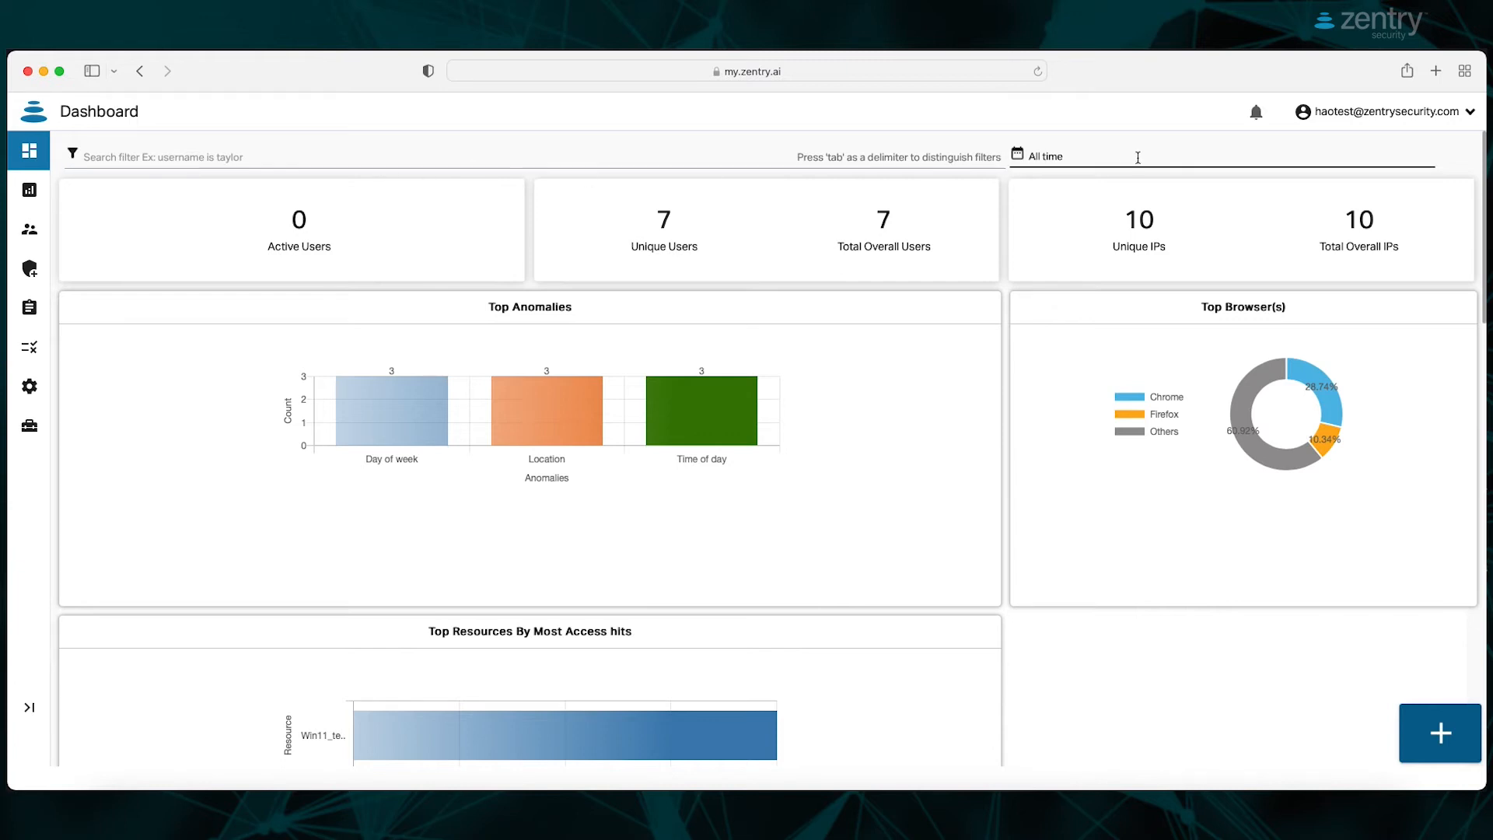
click(1140, 157)
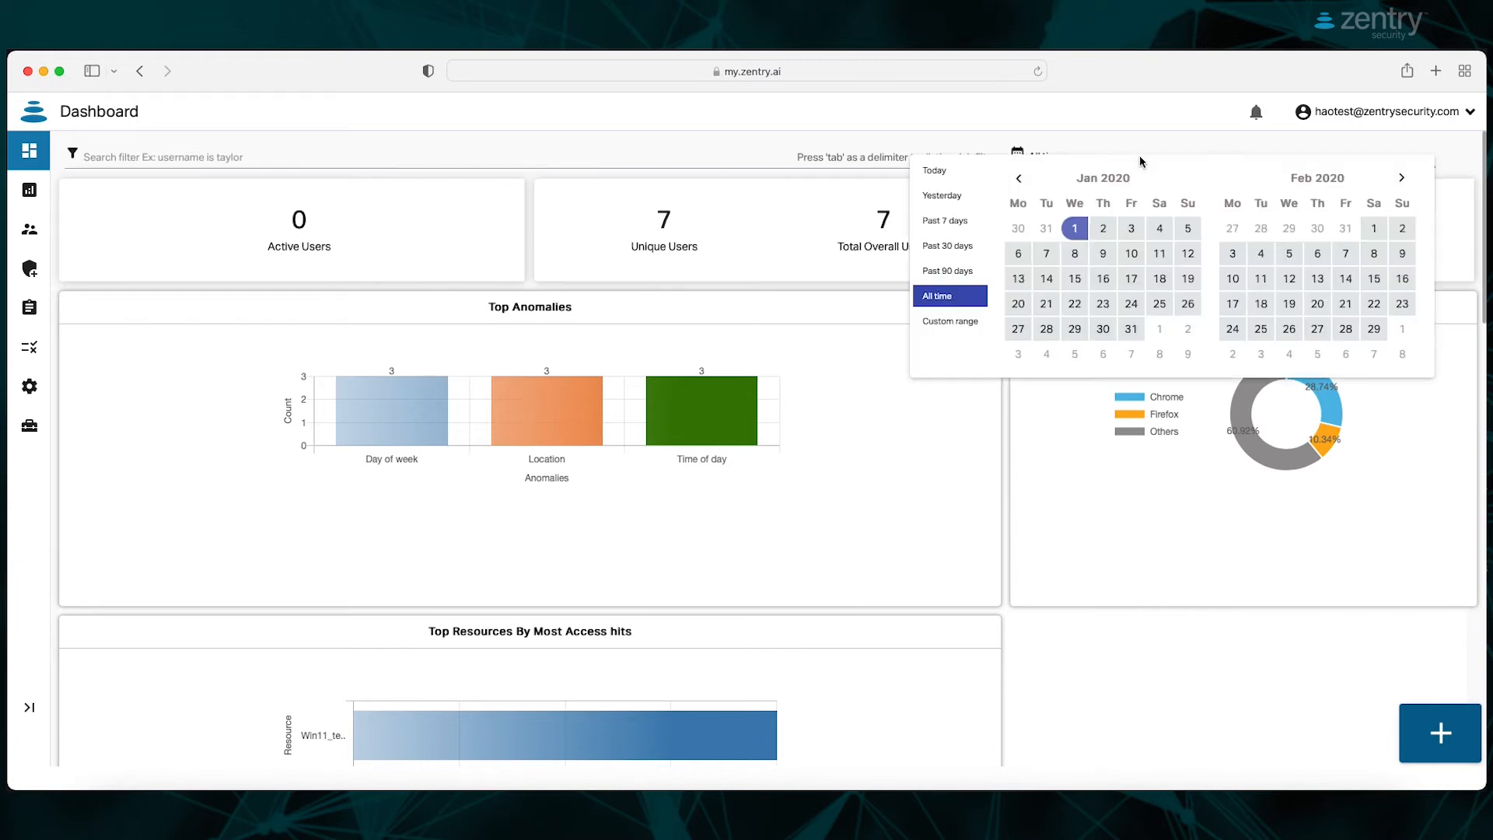
click(970, 473)
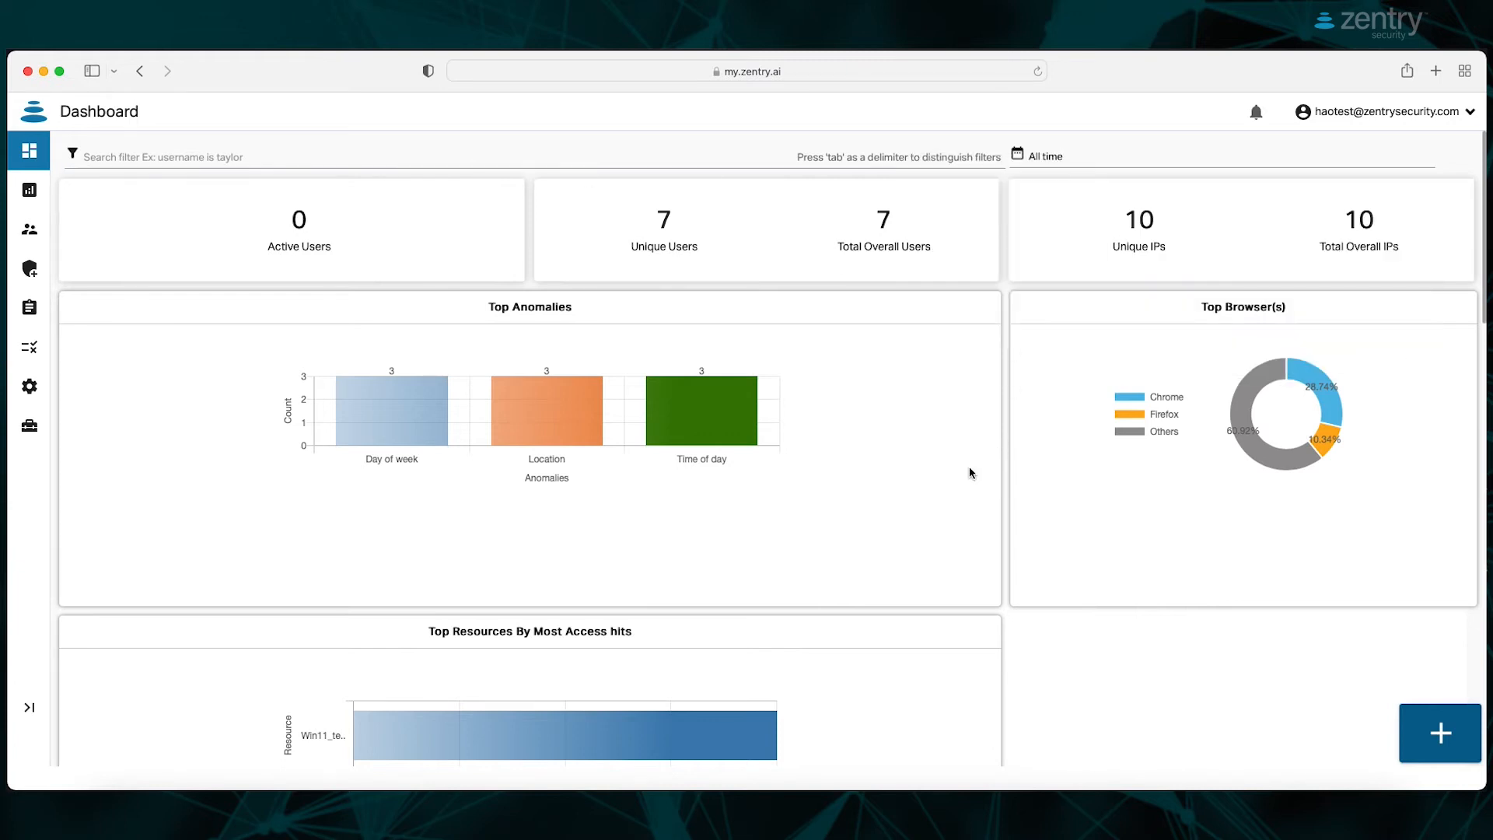
Open the User Activity Logs and view their date-range and export options.
click(27, 195)
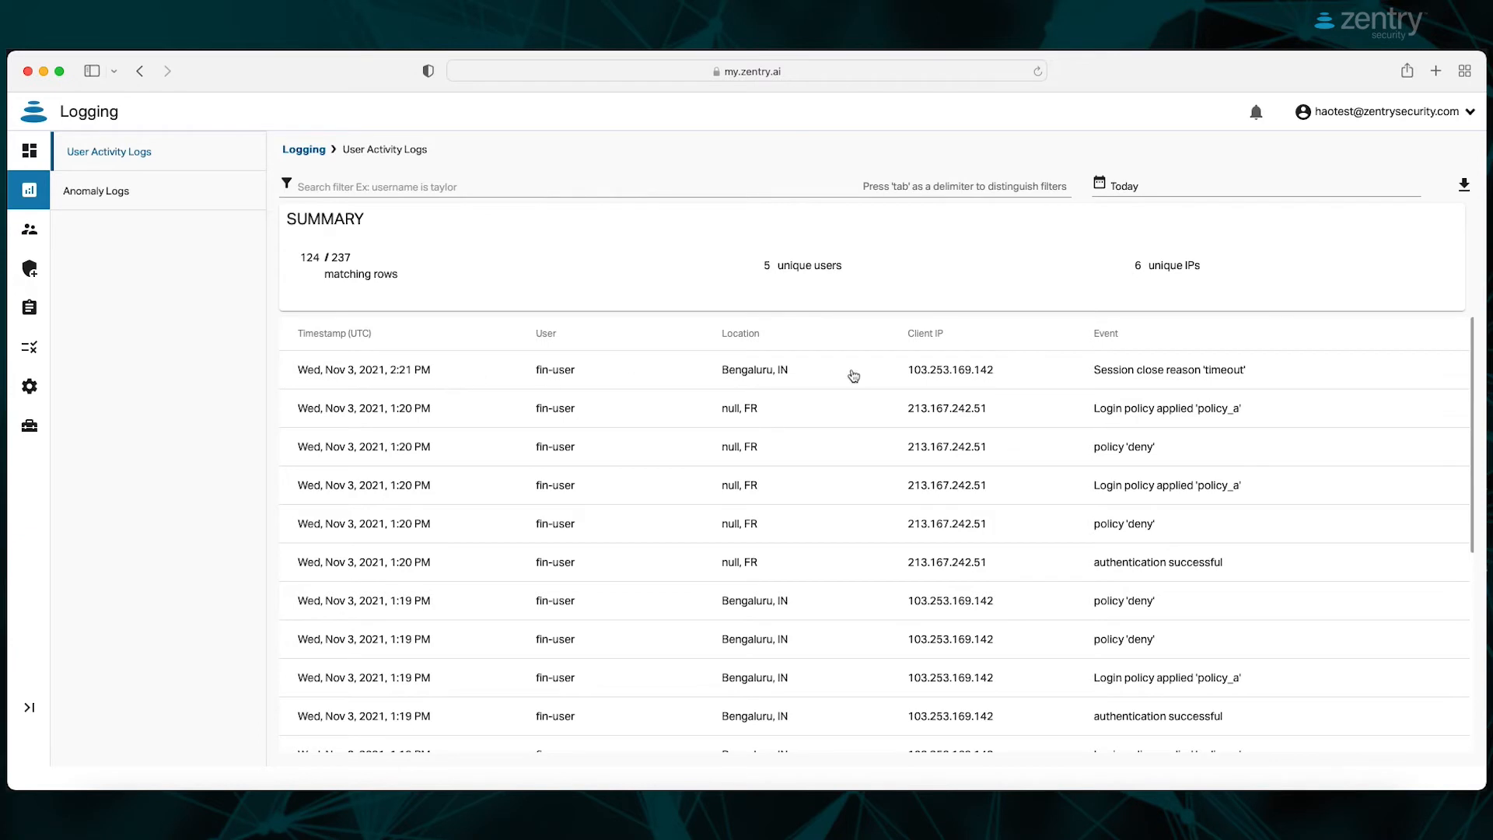
click(1206, 182)
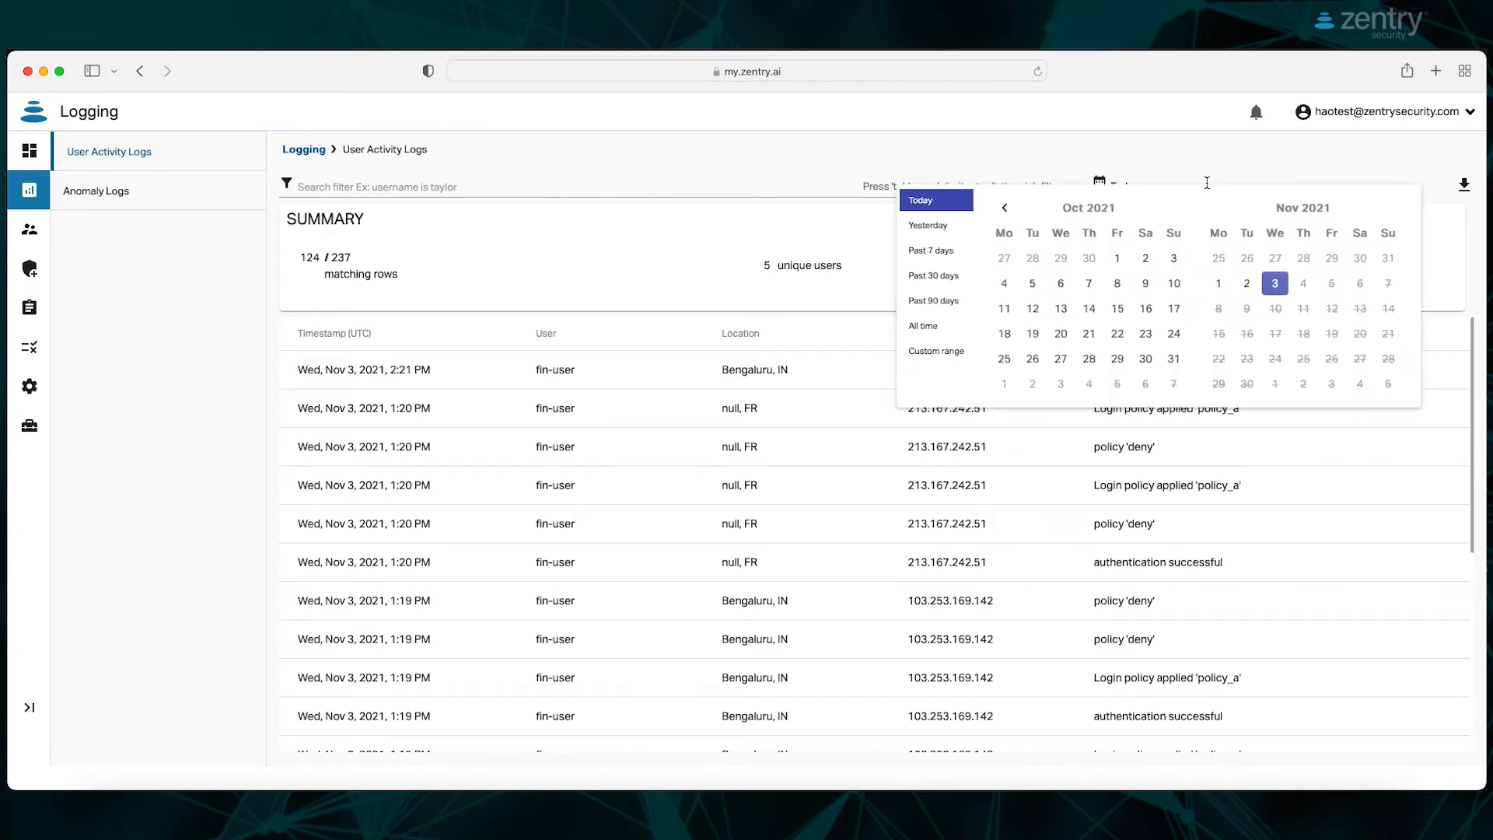
click(1265, 168)
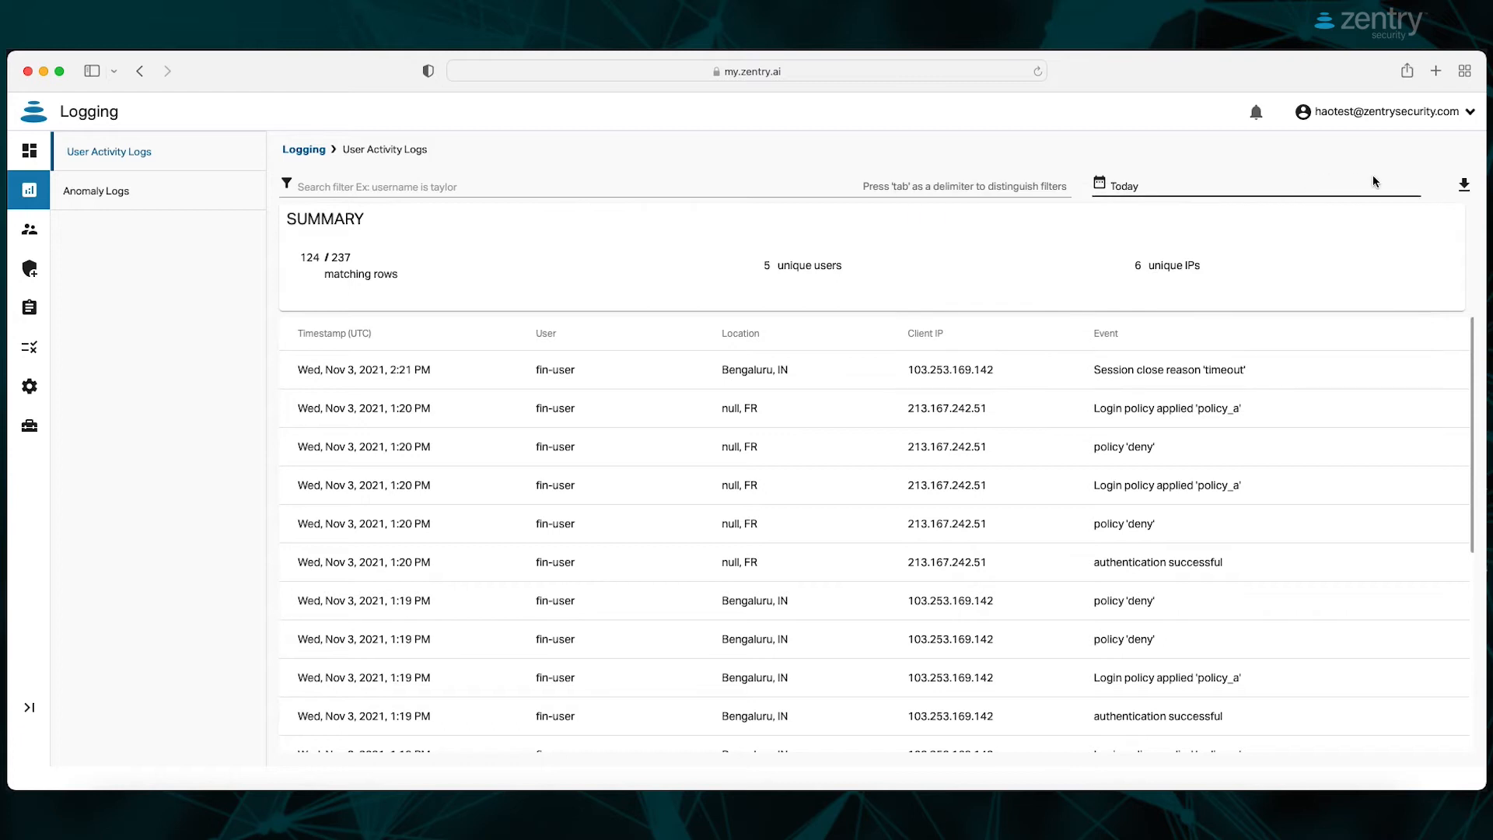
click(1466, 187)
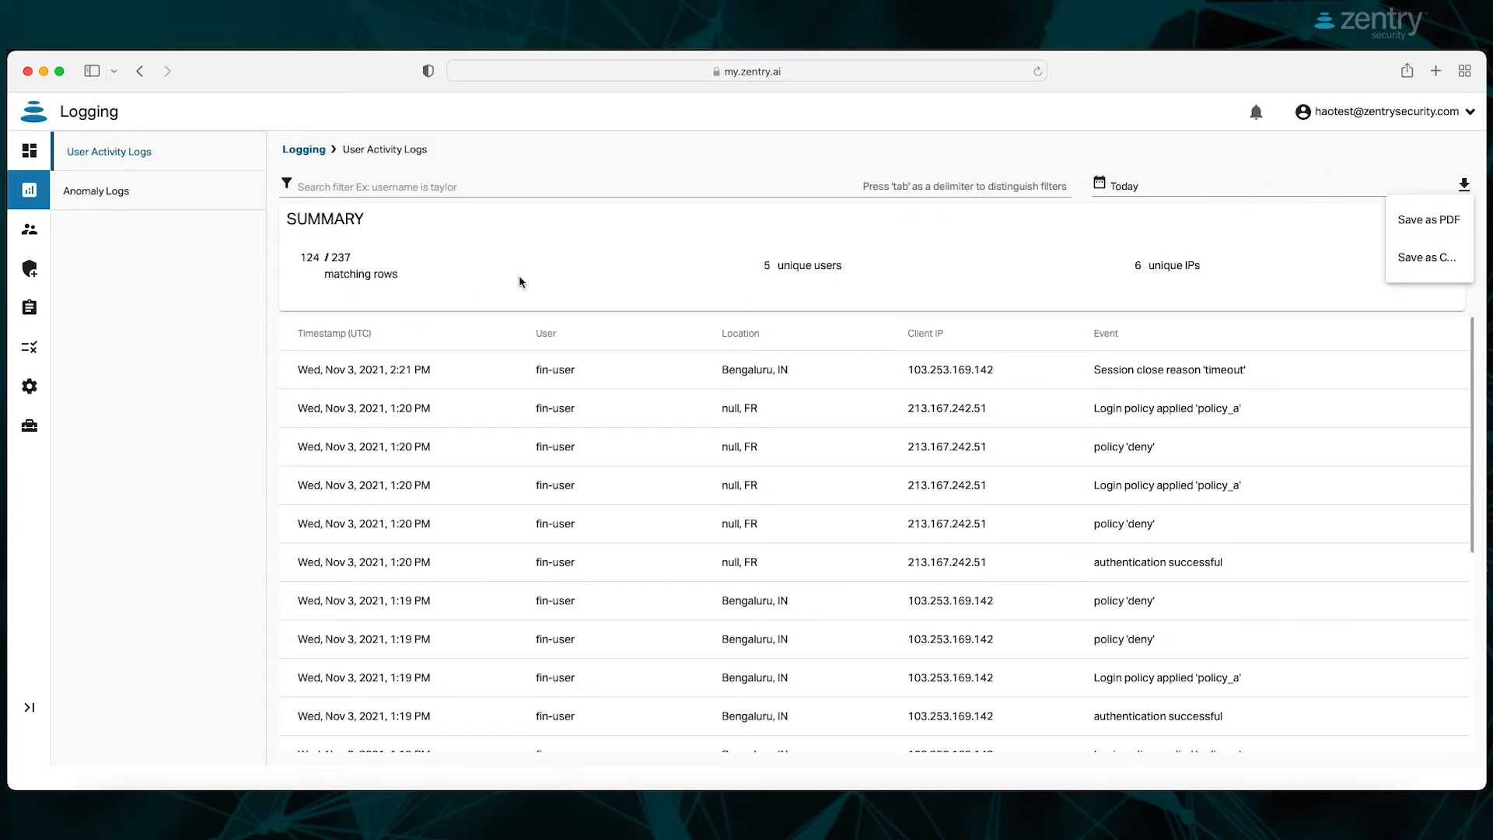
Review the Anomaly Logs and the business days selection in the Business Hours Configuration.
click(90, 193)
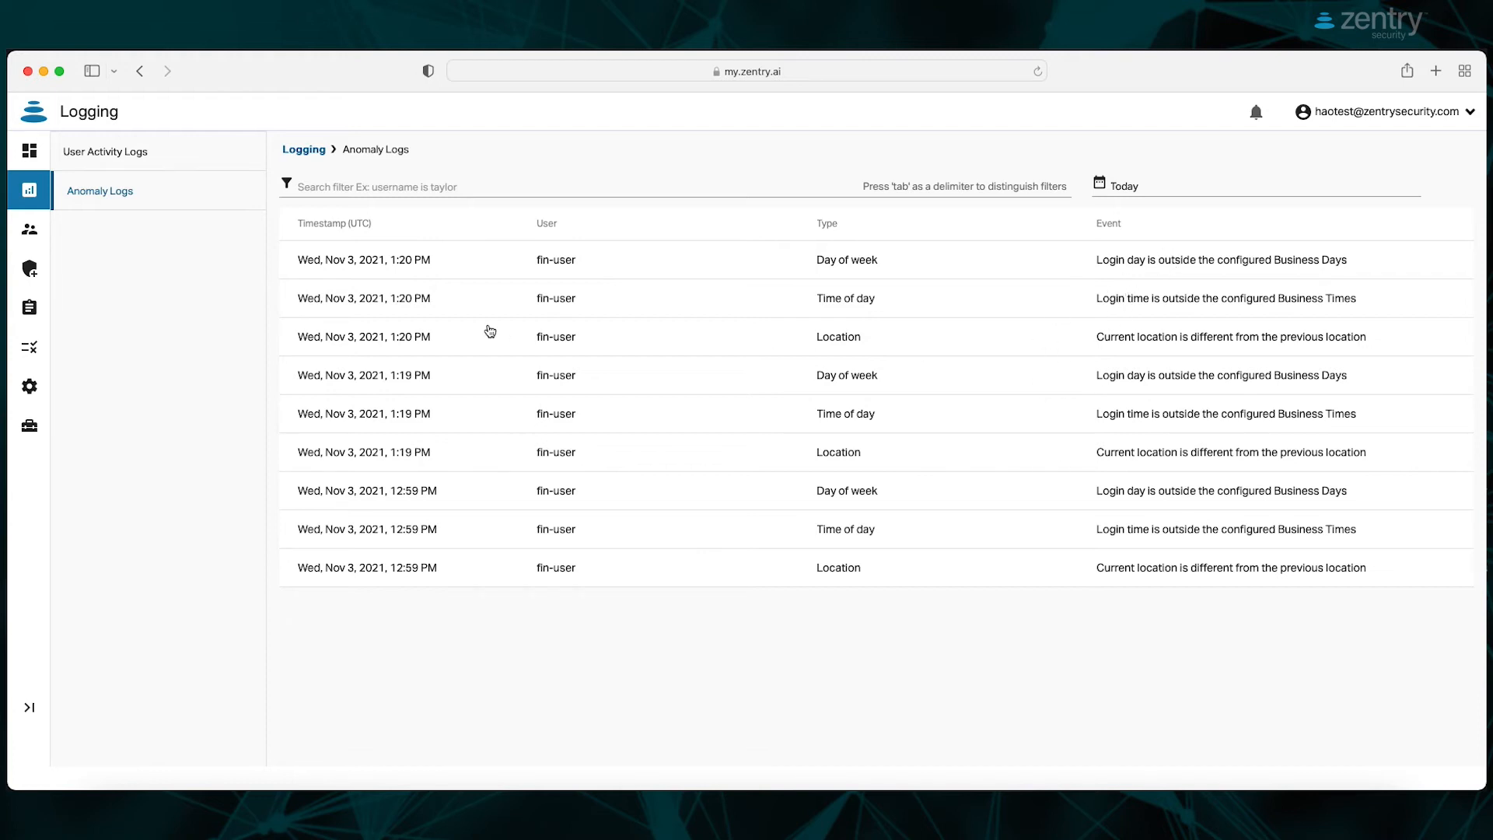
click(28, 387)
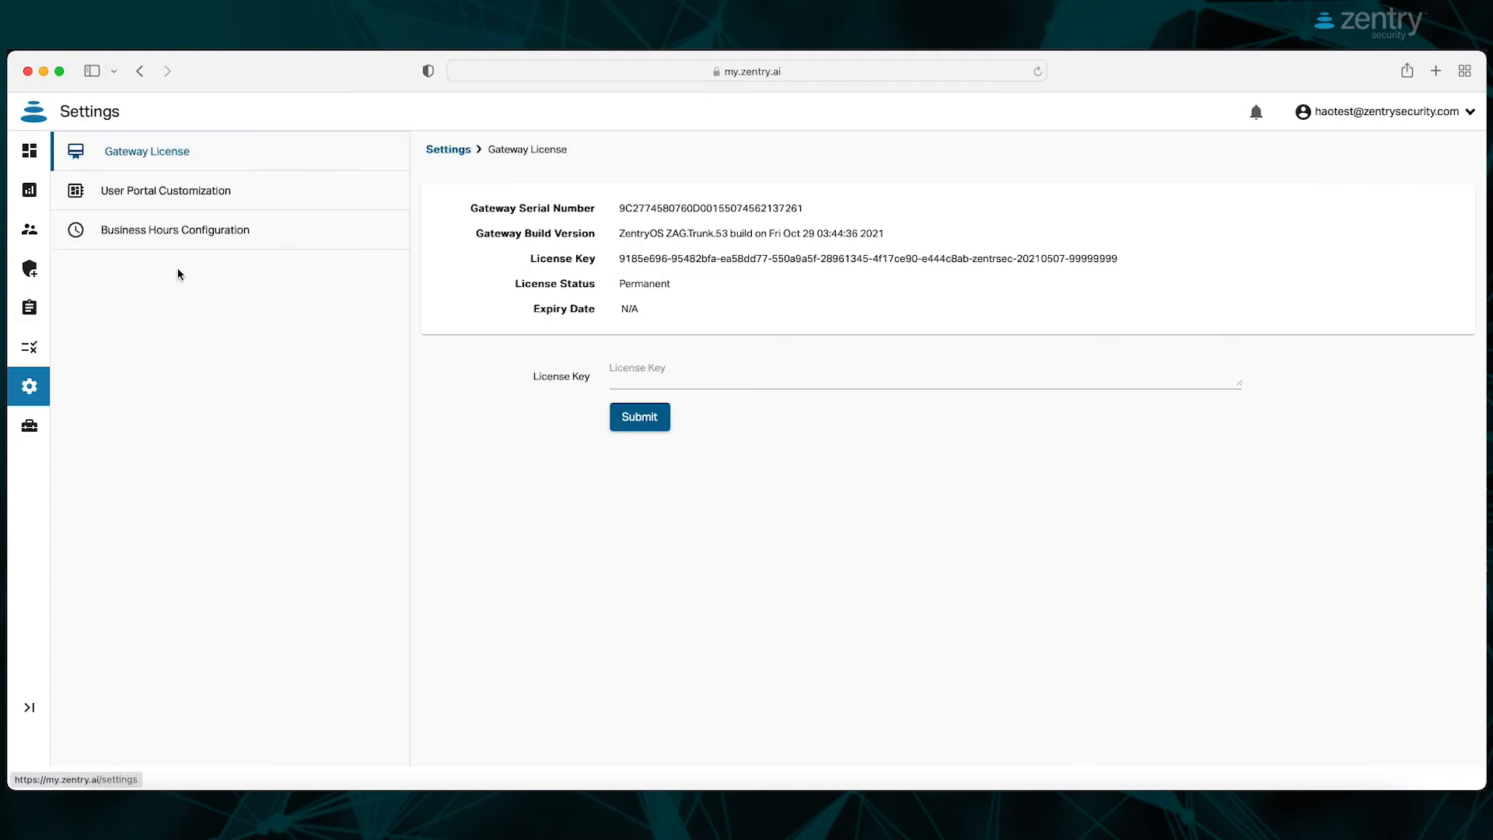
click(205, 235)
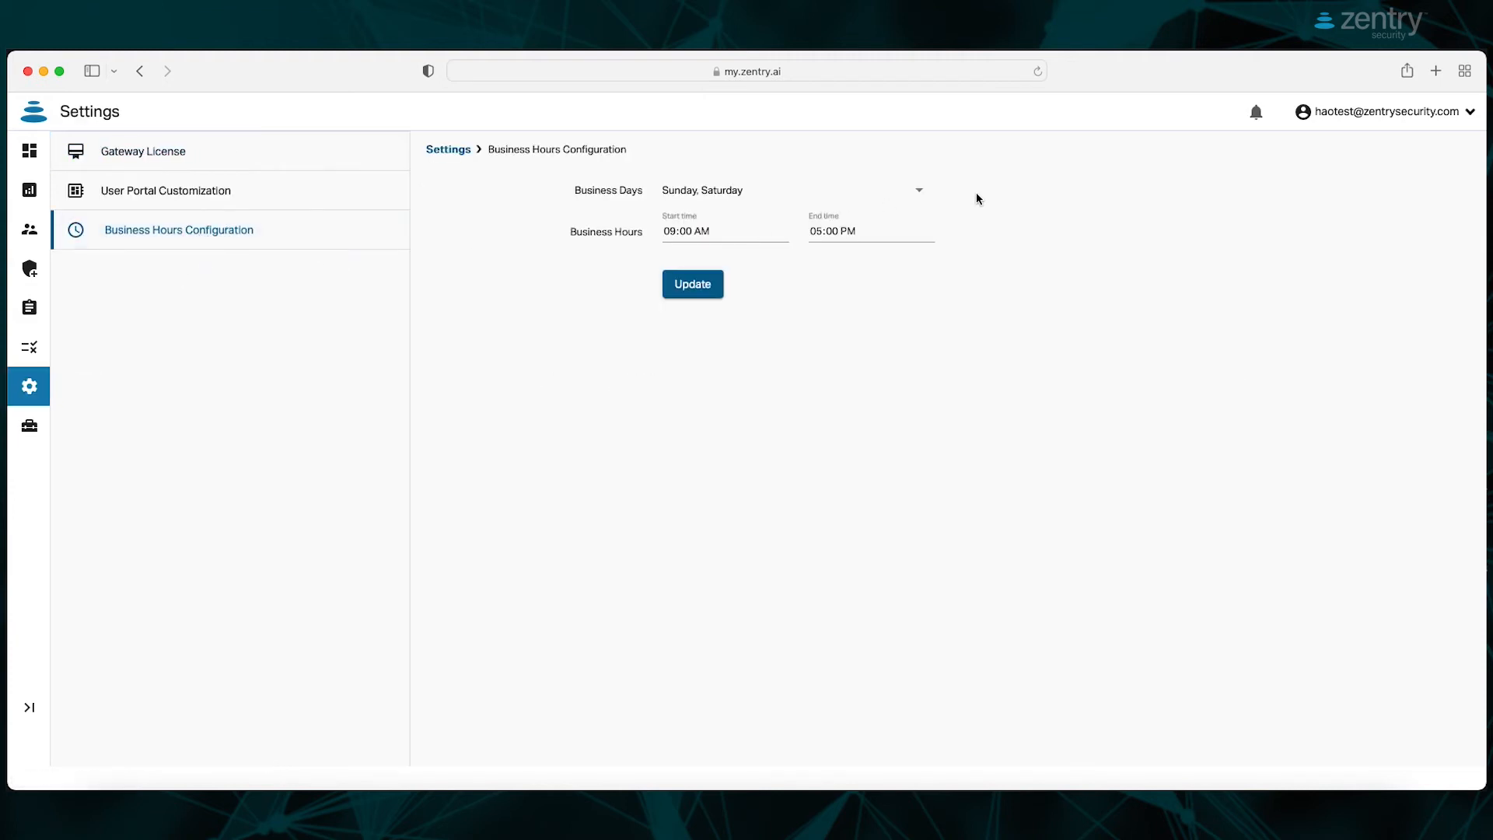
click(919, 195)
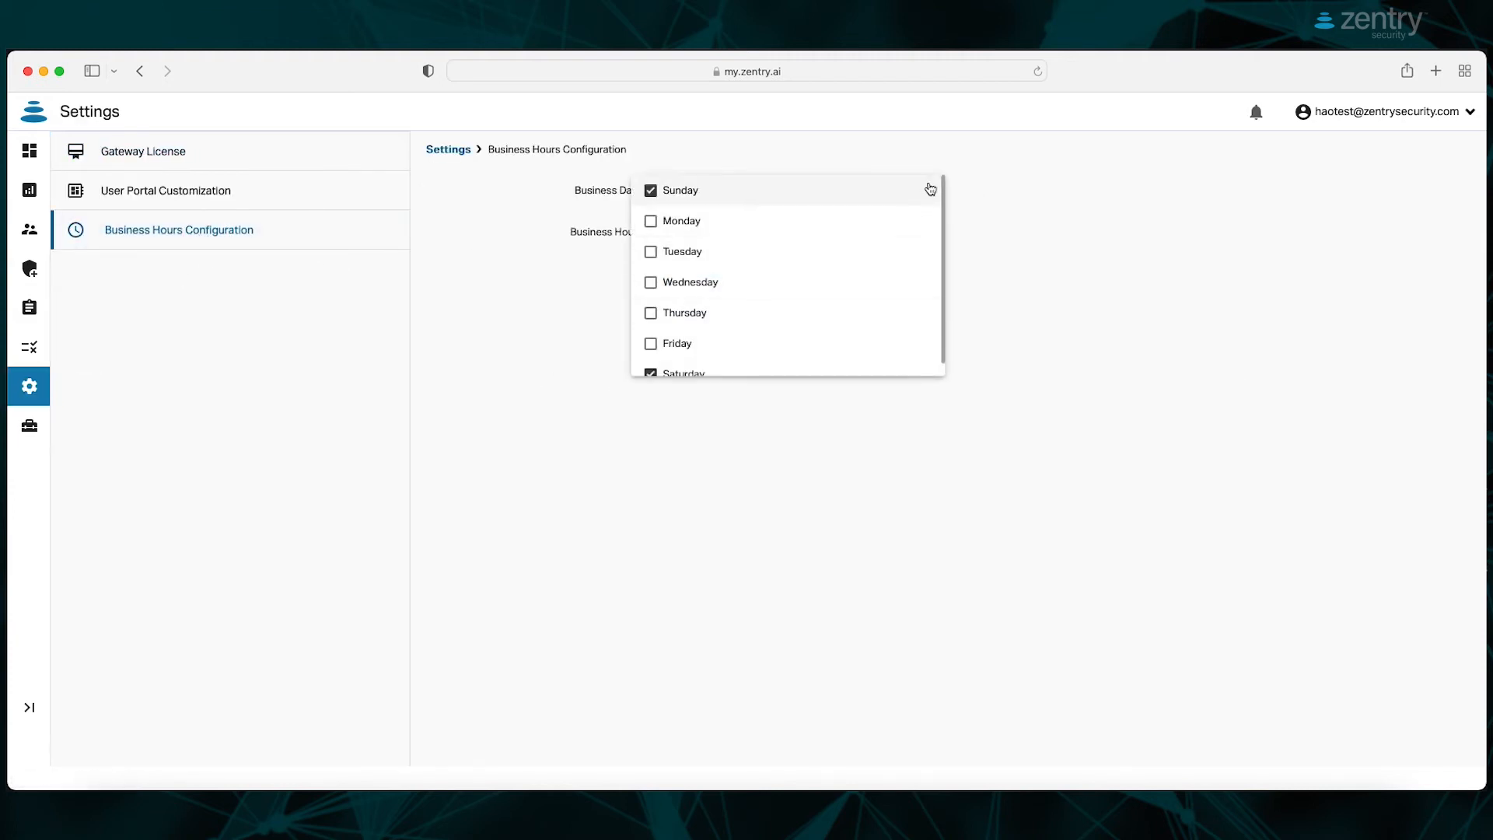
click(996, 204)
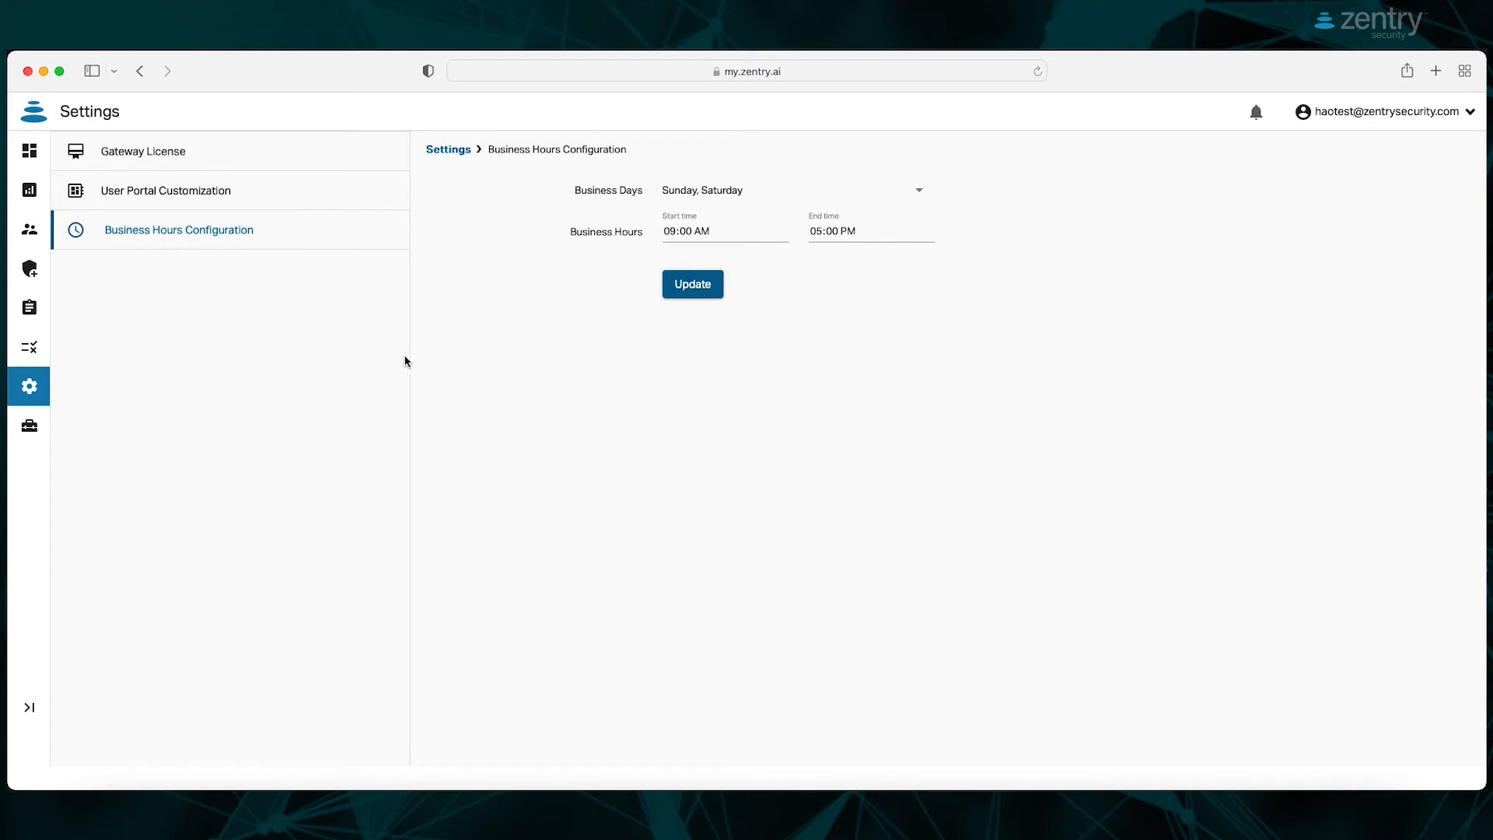
Review the audit logs under Maintenance troubleshooting and return to the Anomaly Logs.
click(30, 425)
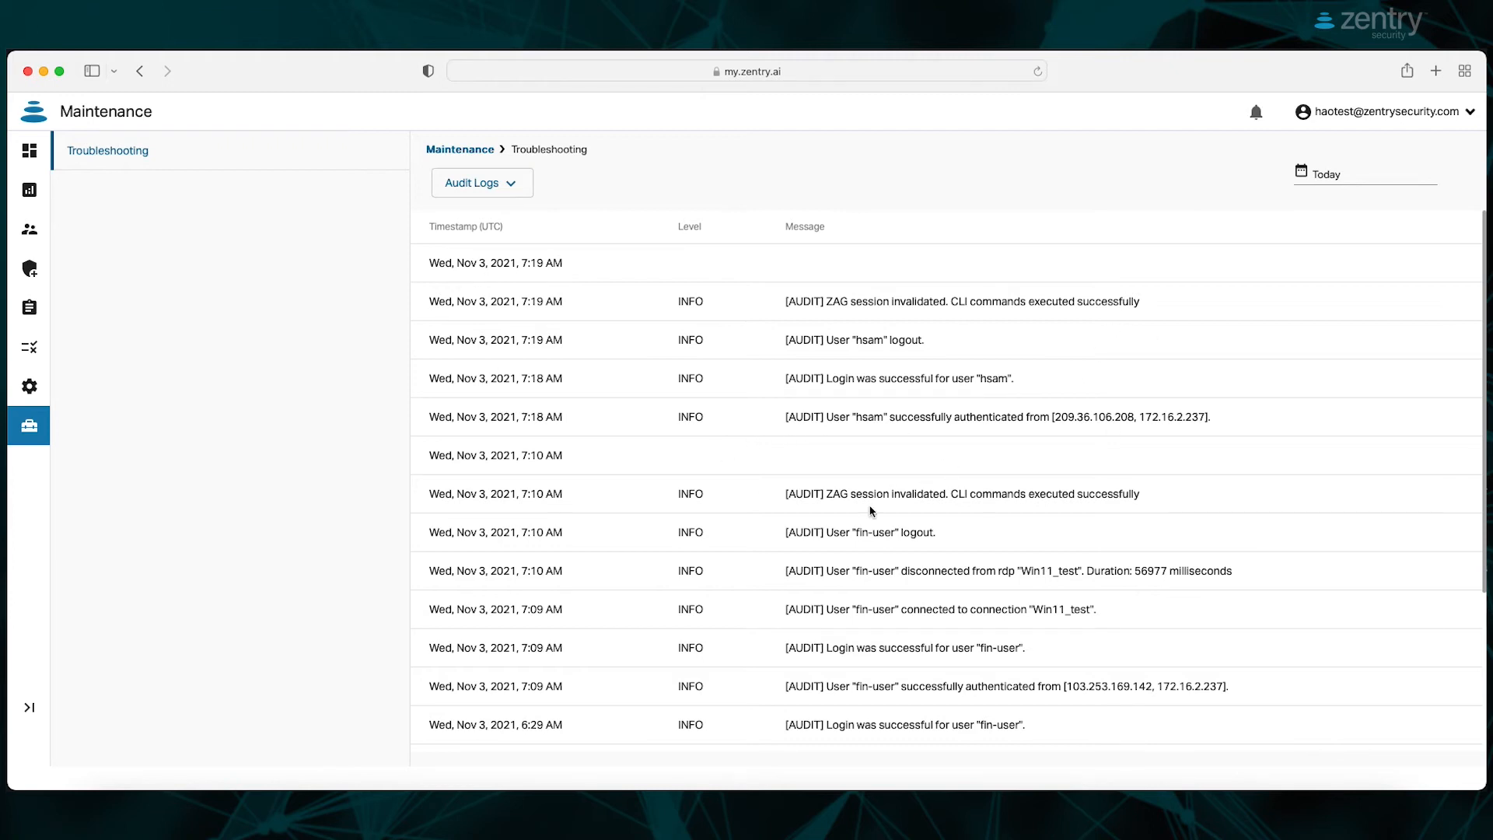
click(28, 192)
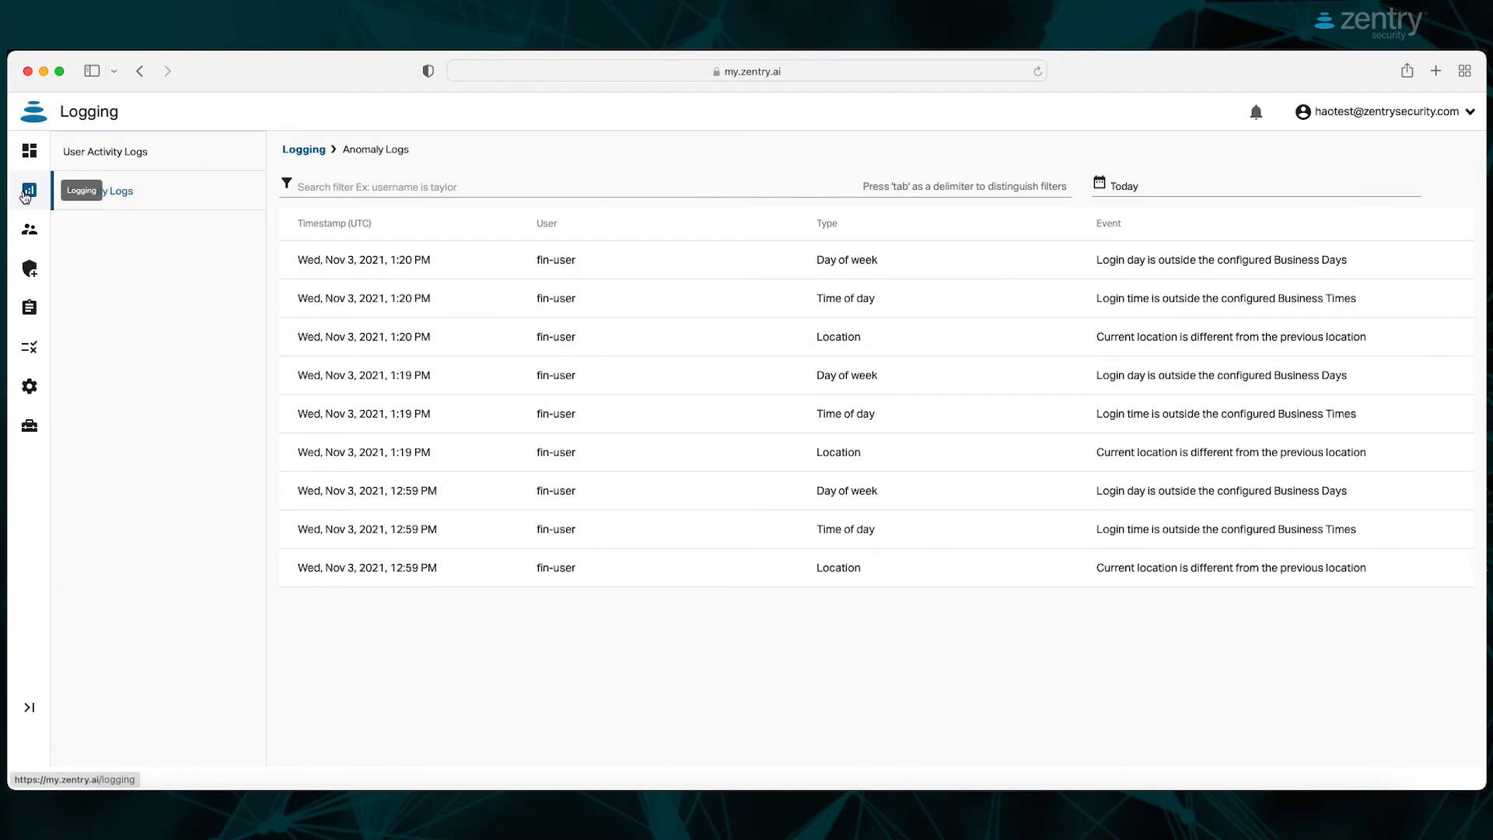
Open the Sites list and expand the navigation sidebar to show its labels.
click(30, 232)
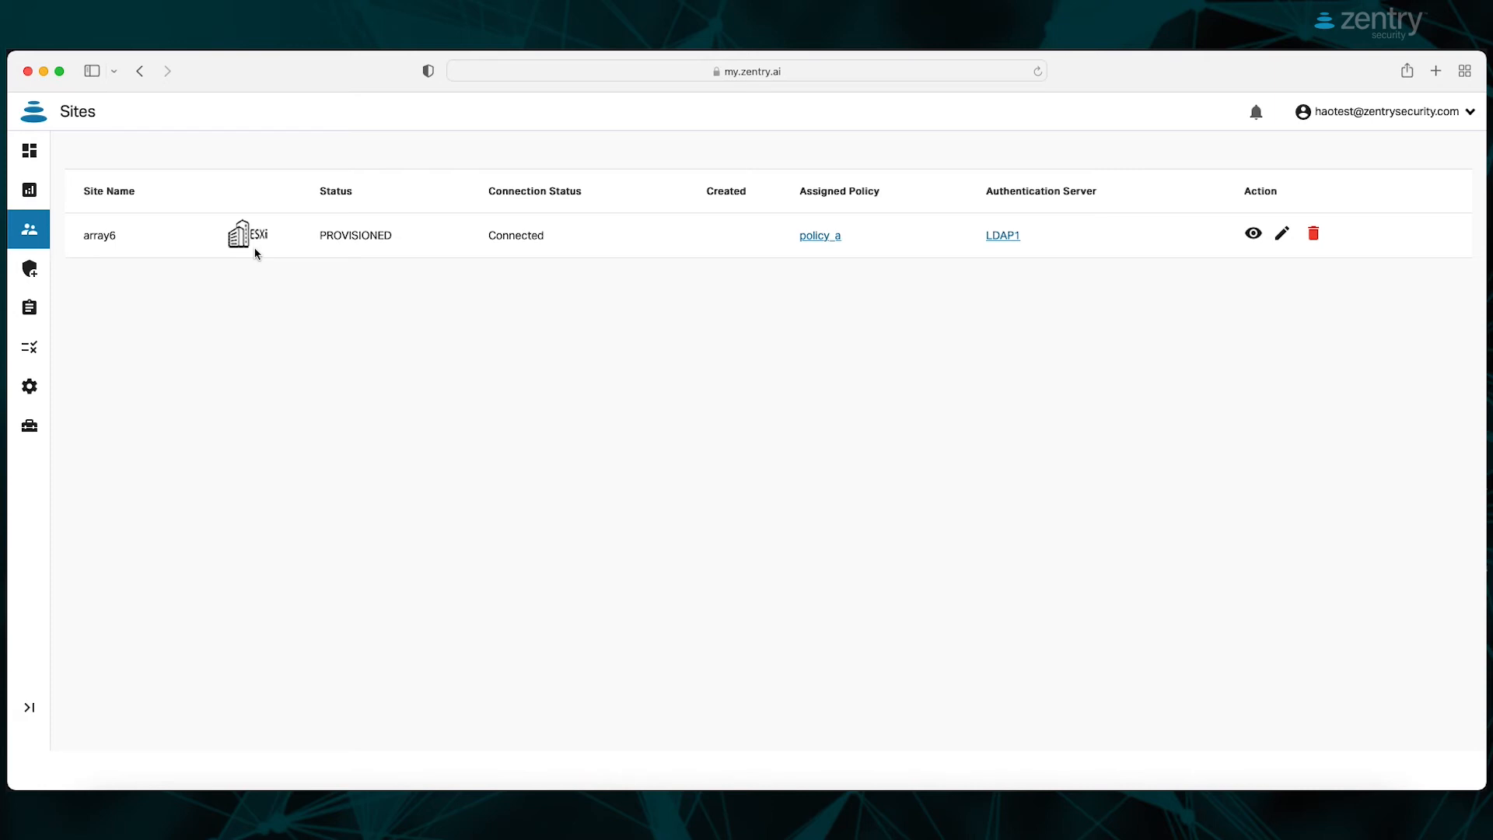
click(30, 707)
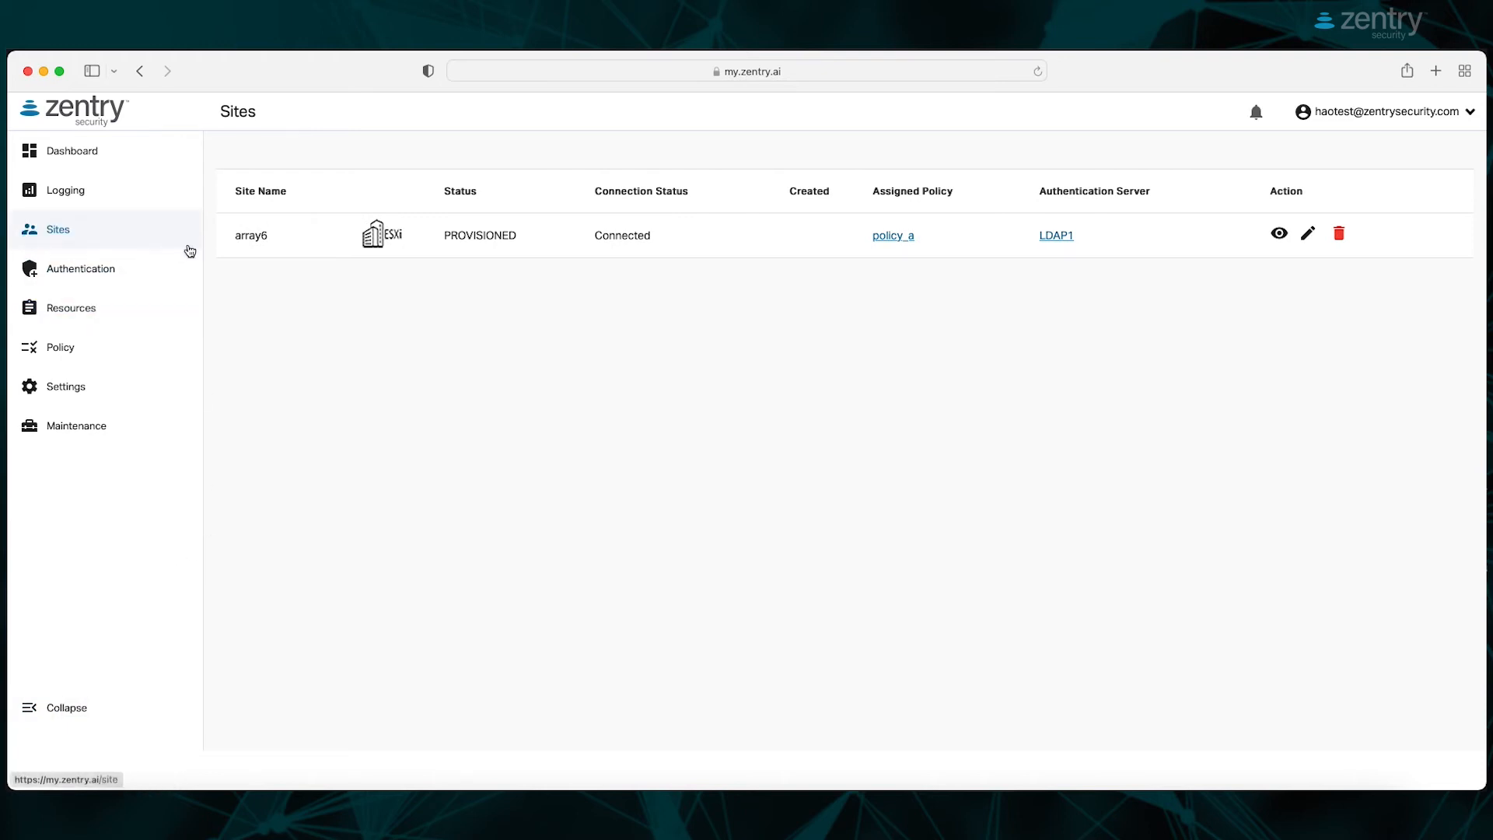
View the server types offered when adding an authentication server, and cancel the new server.
click(138, 279)
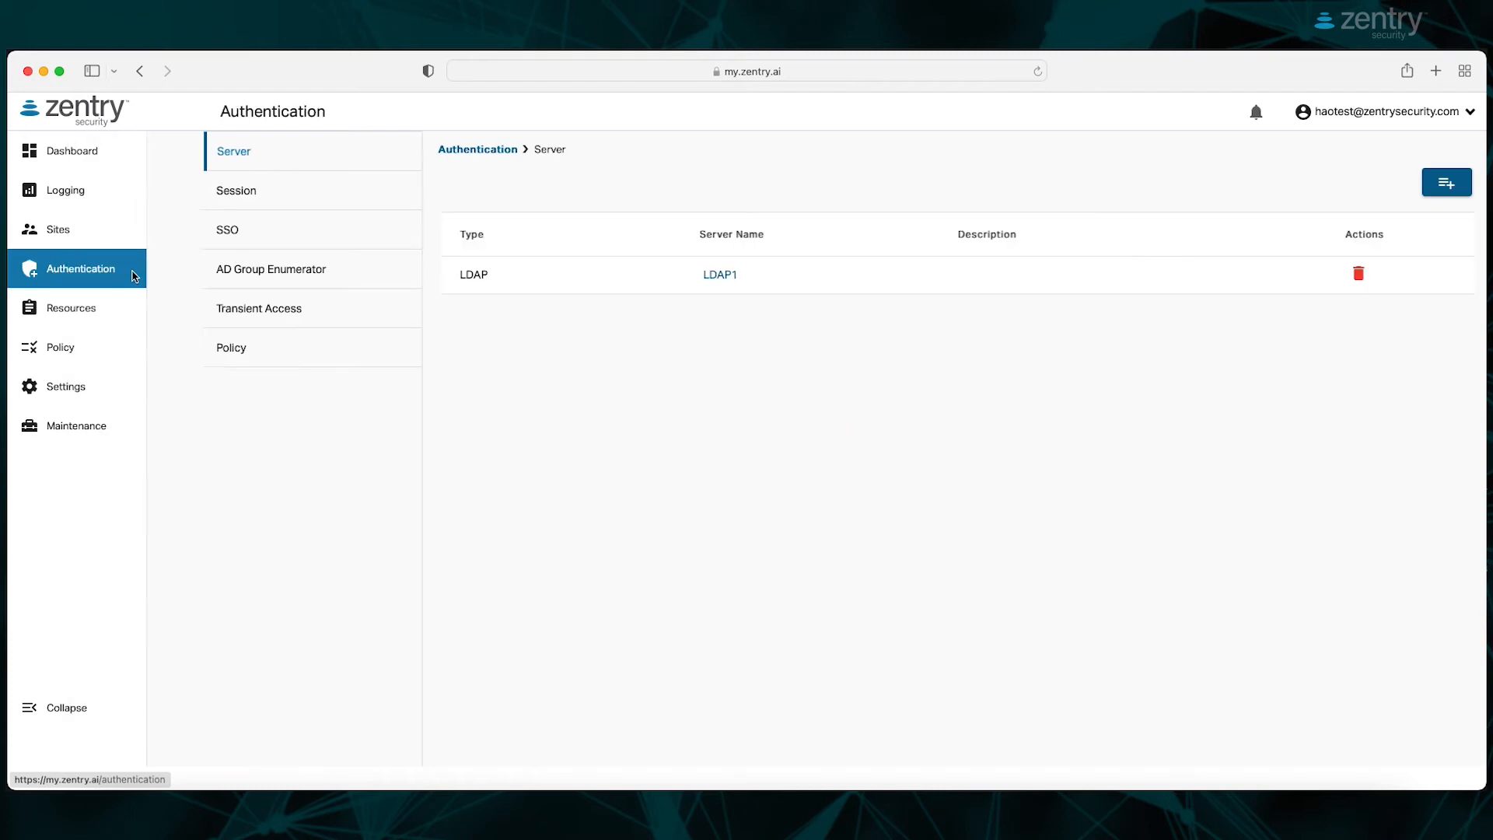
click(1448, 185)
click(748, 395)
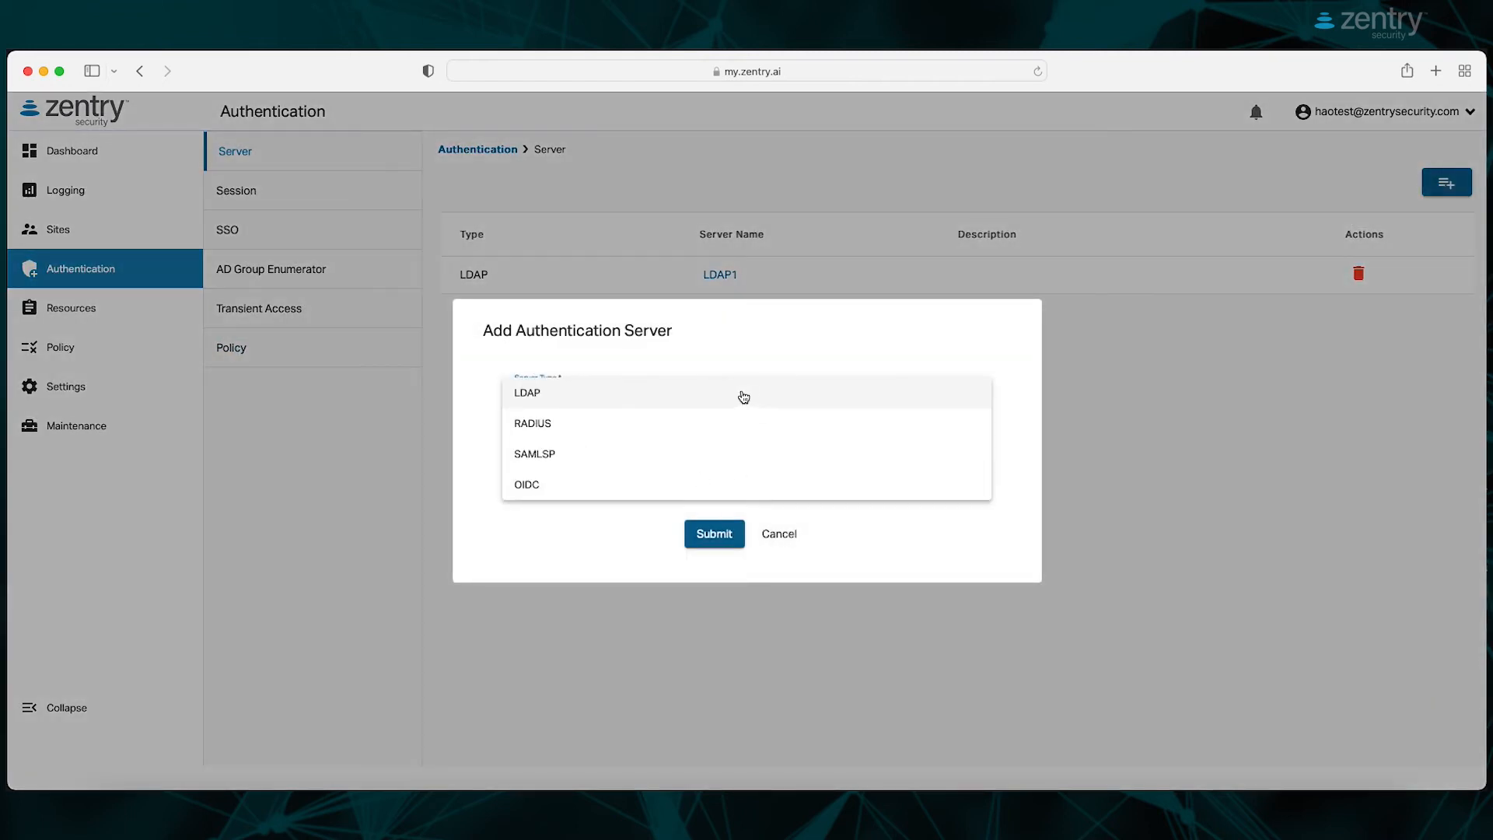
click(601, 545)
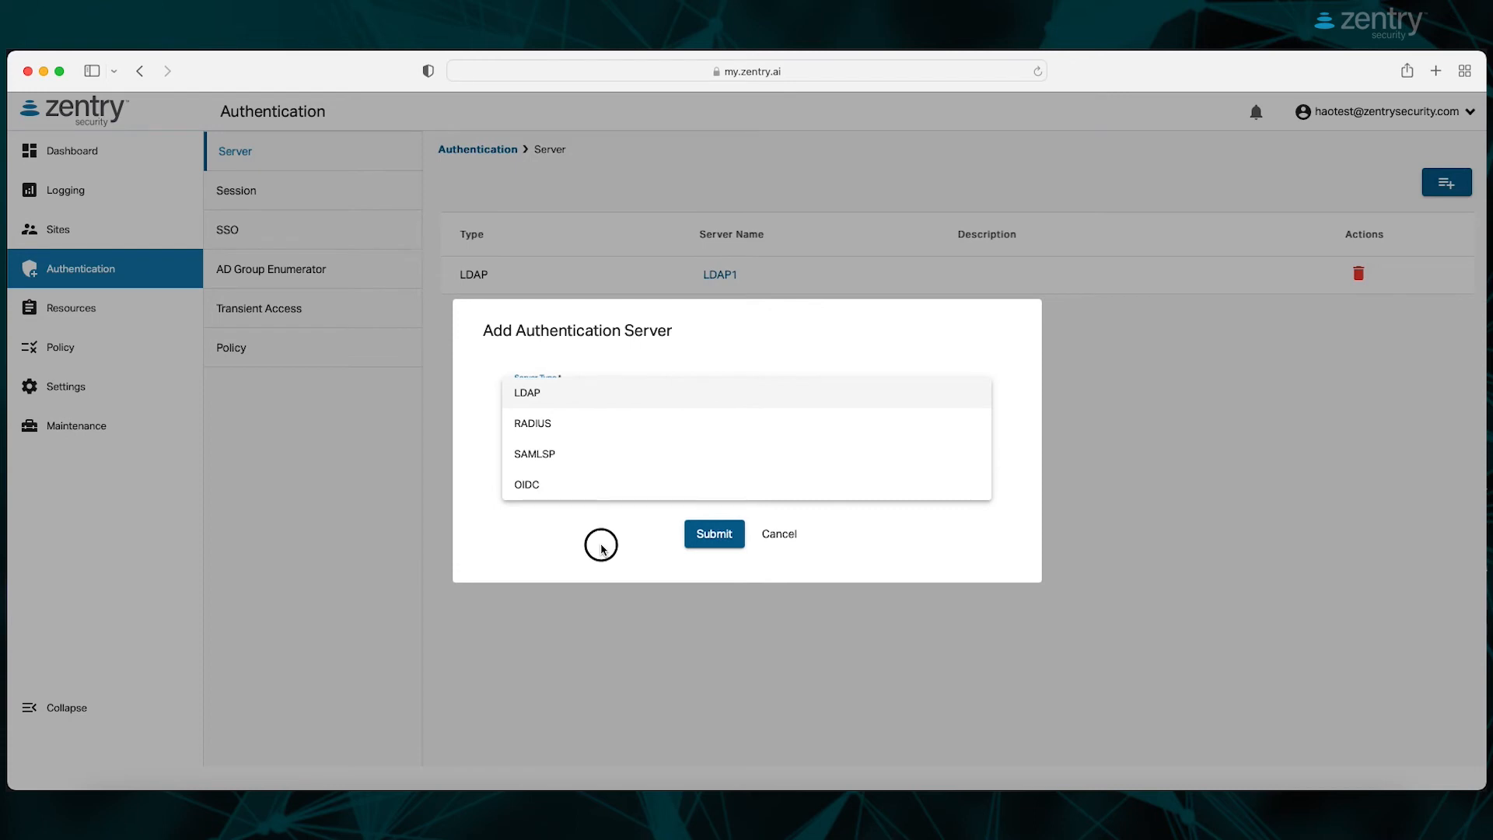
click(788, 542)
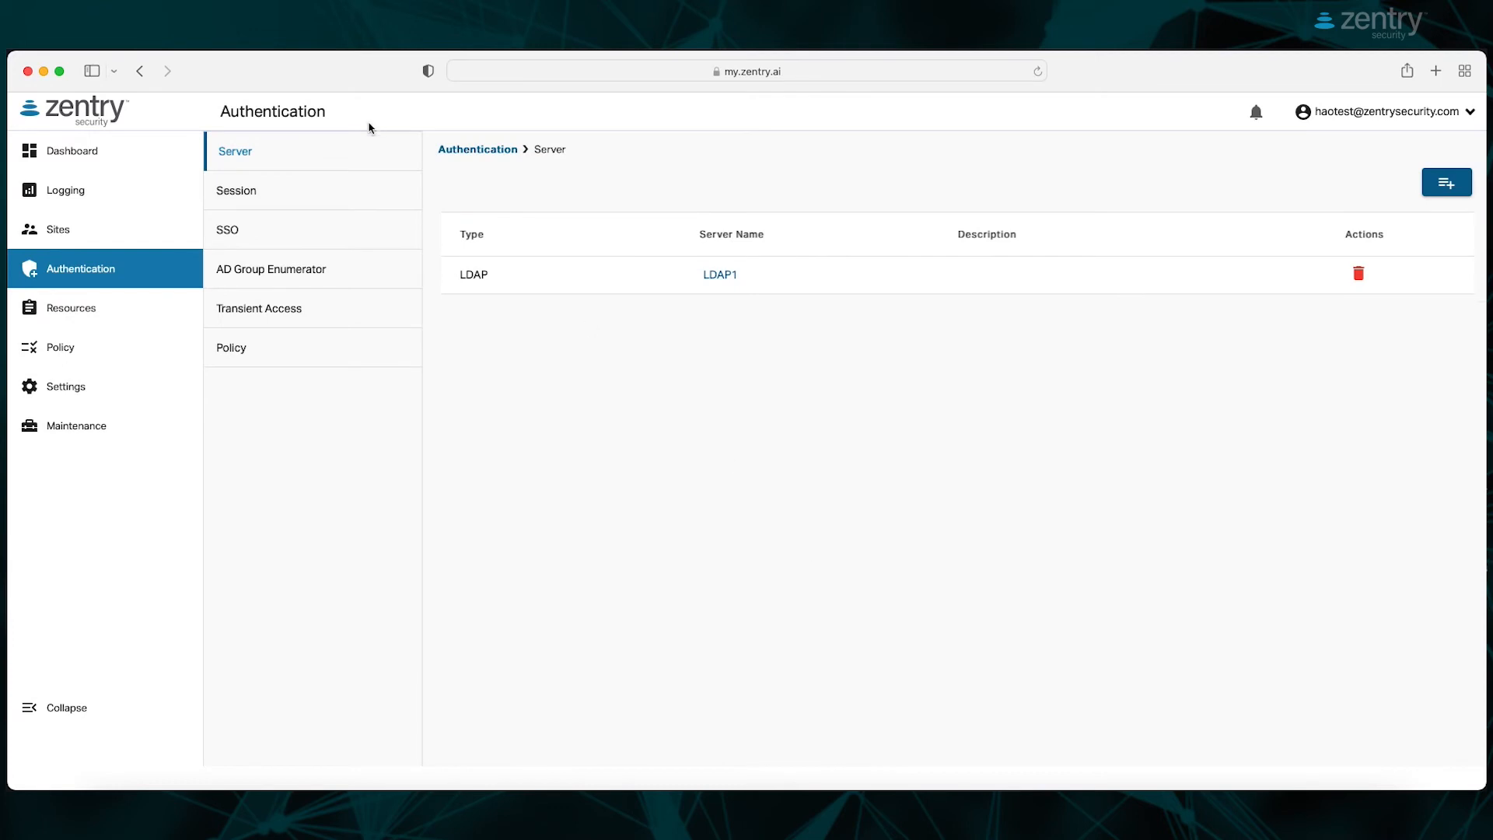
Review the Authentication session settings for WebPortal and return to the authentication server list.
click(315, 198)
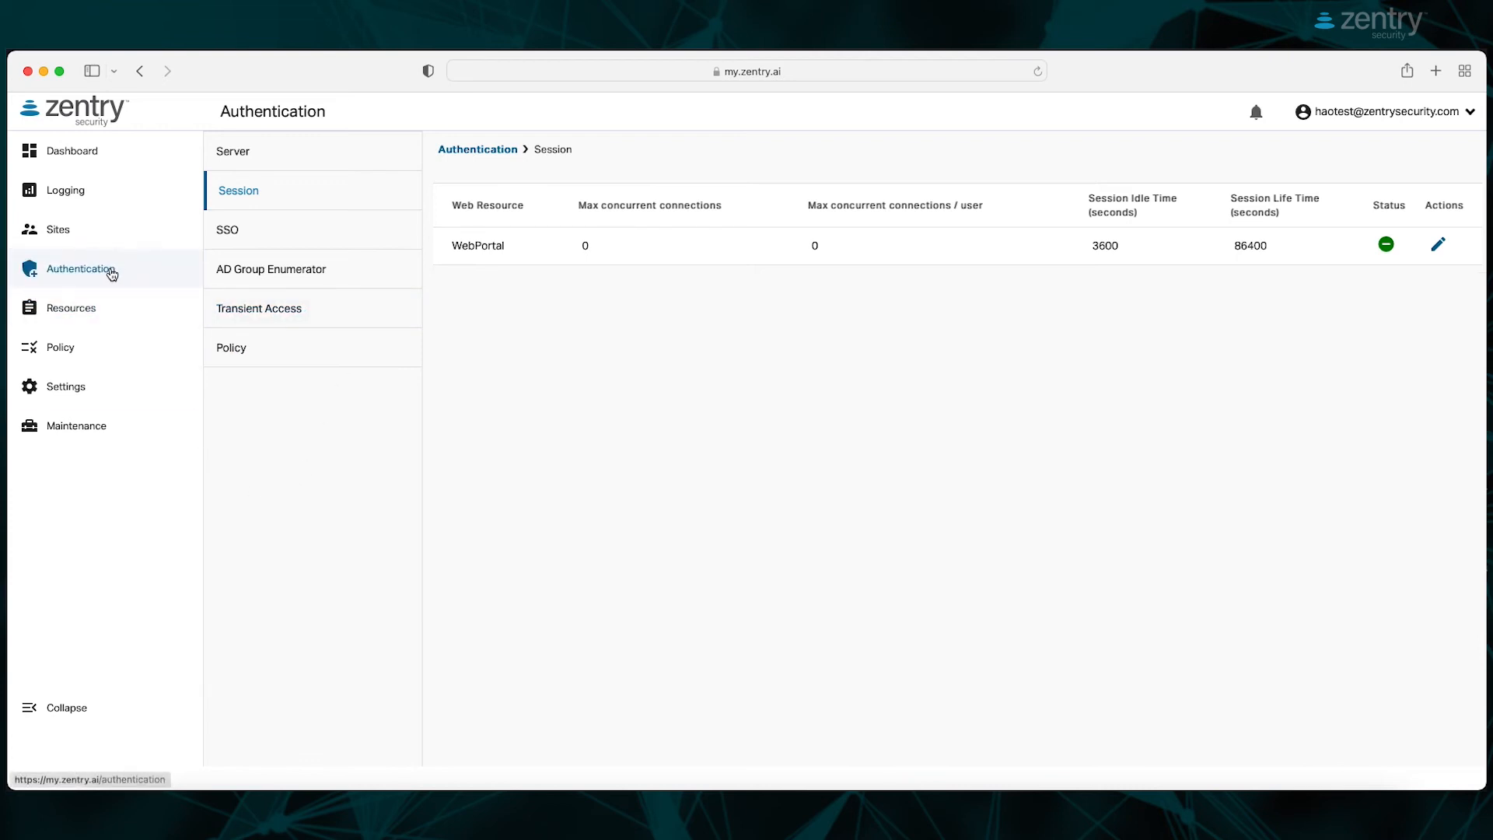
click(233, 151)
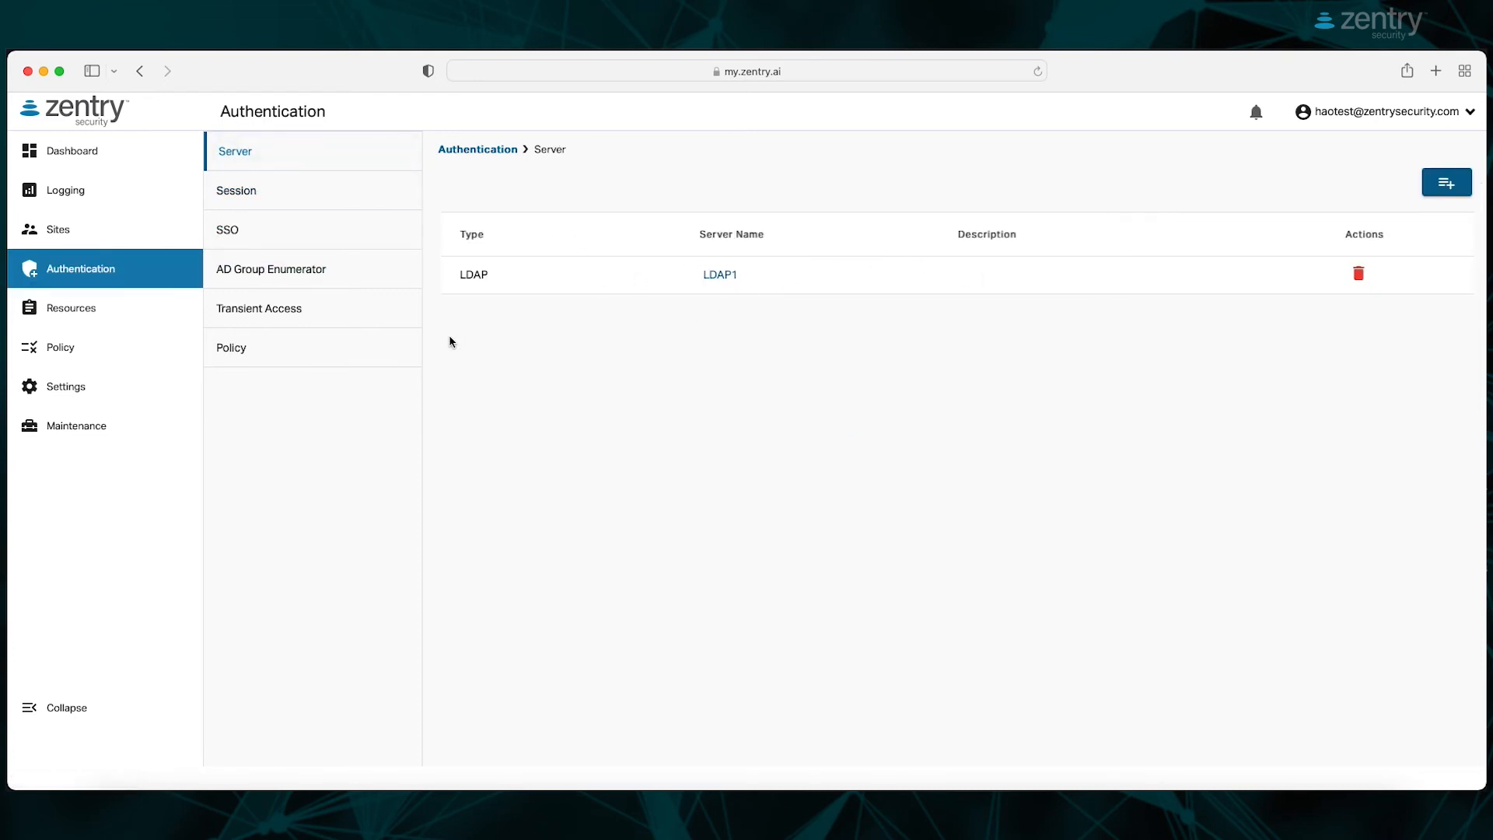
Start adding a new resource and view the resource types offered, leaving the type unselected.
click(102, 310)
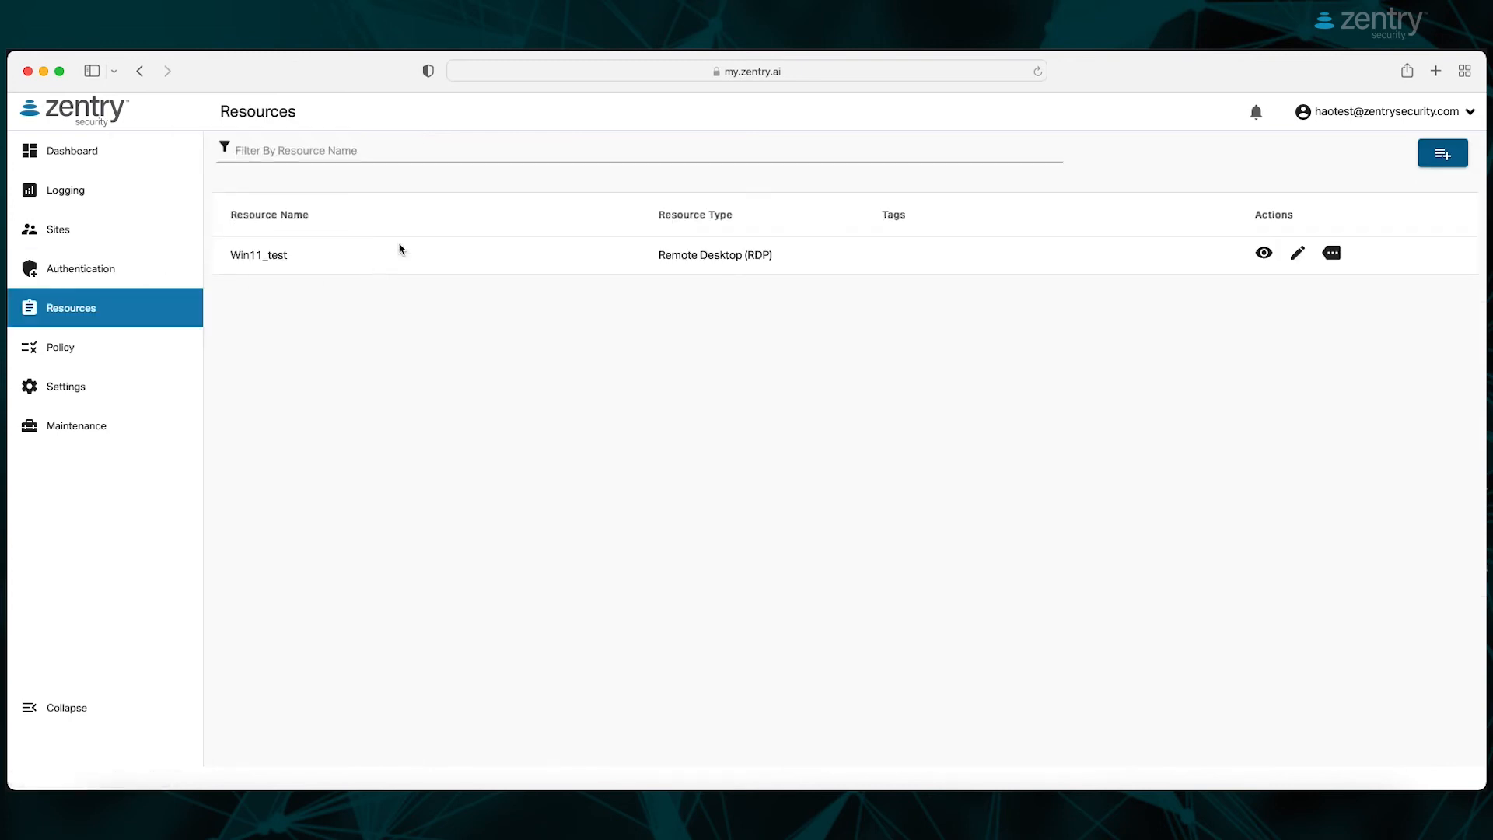
click(1447, 159)
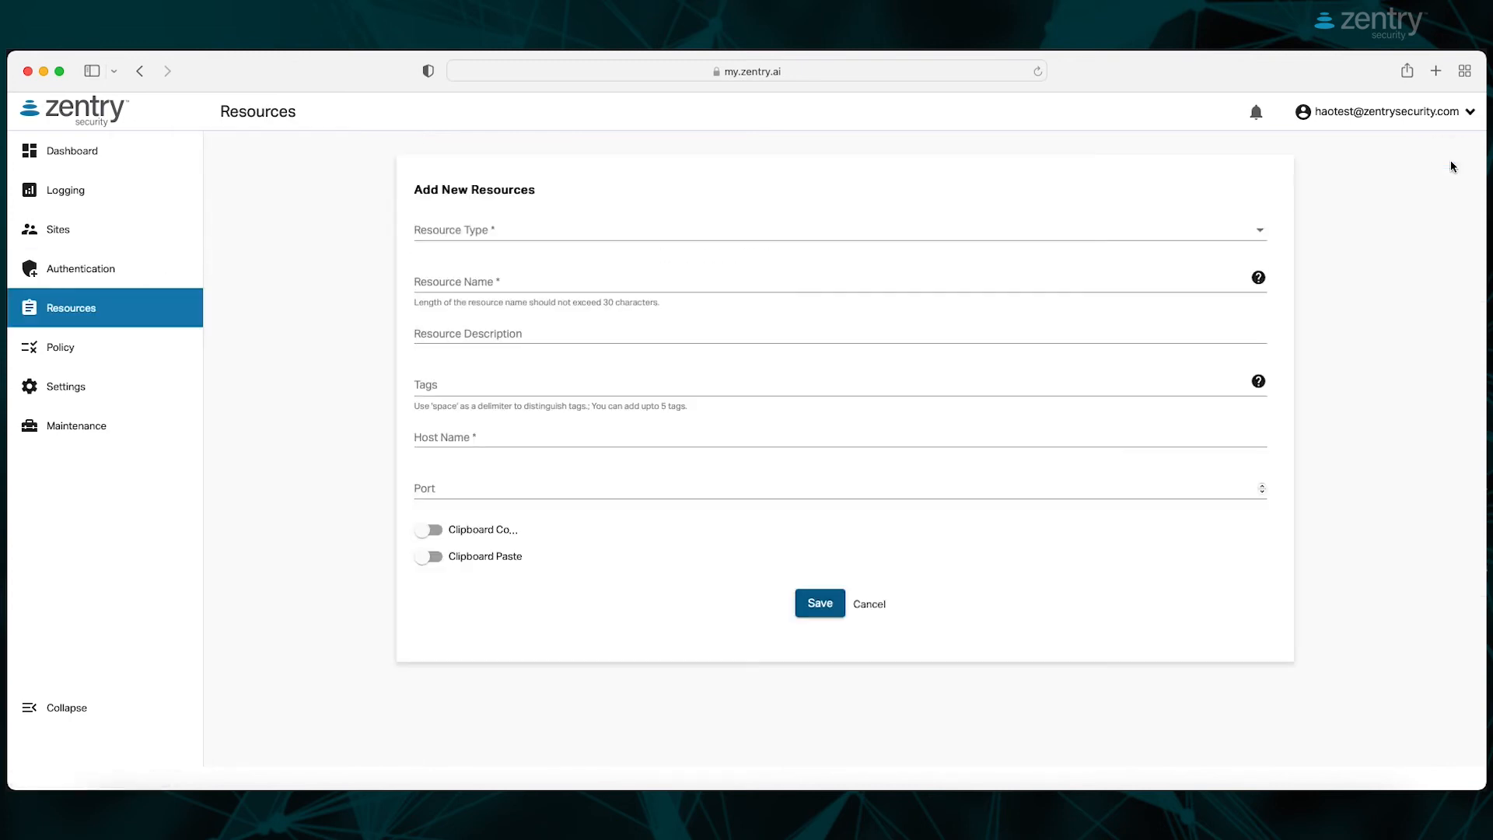
click(1256, 228)
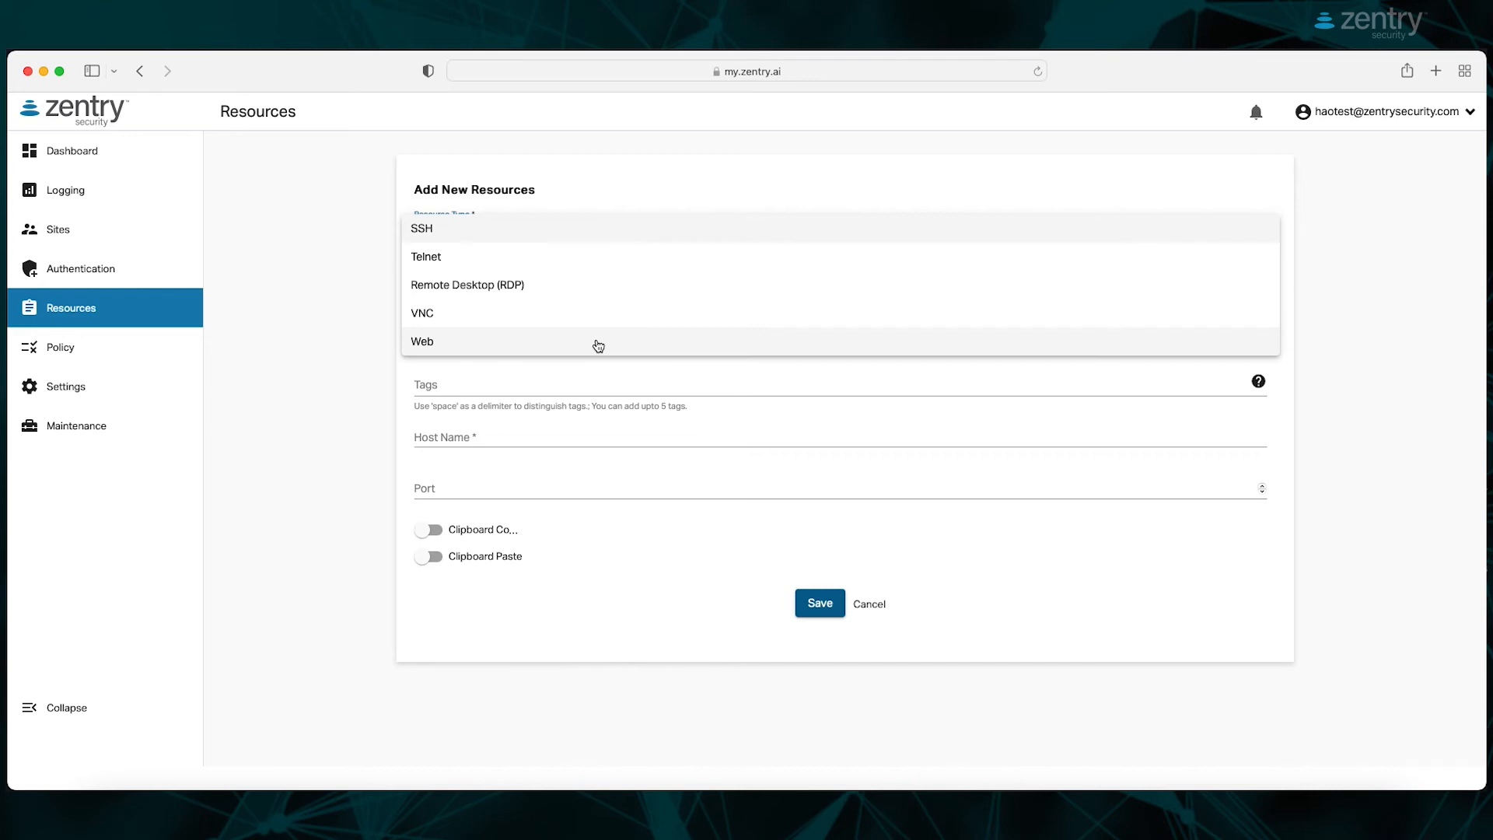
click(338, 350)
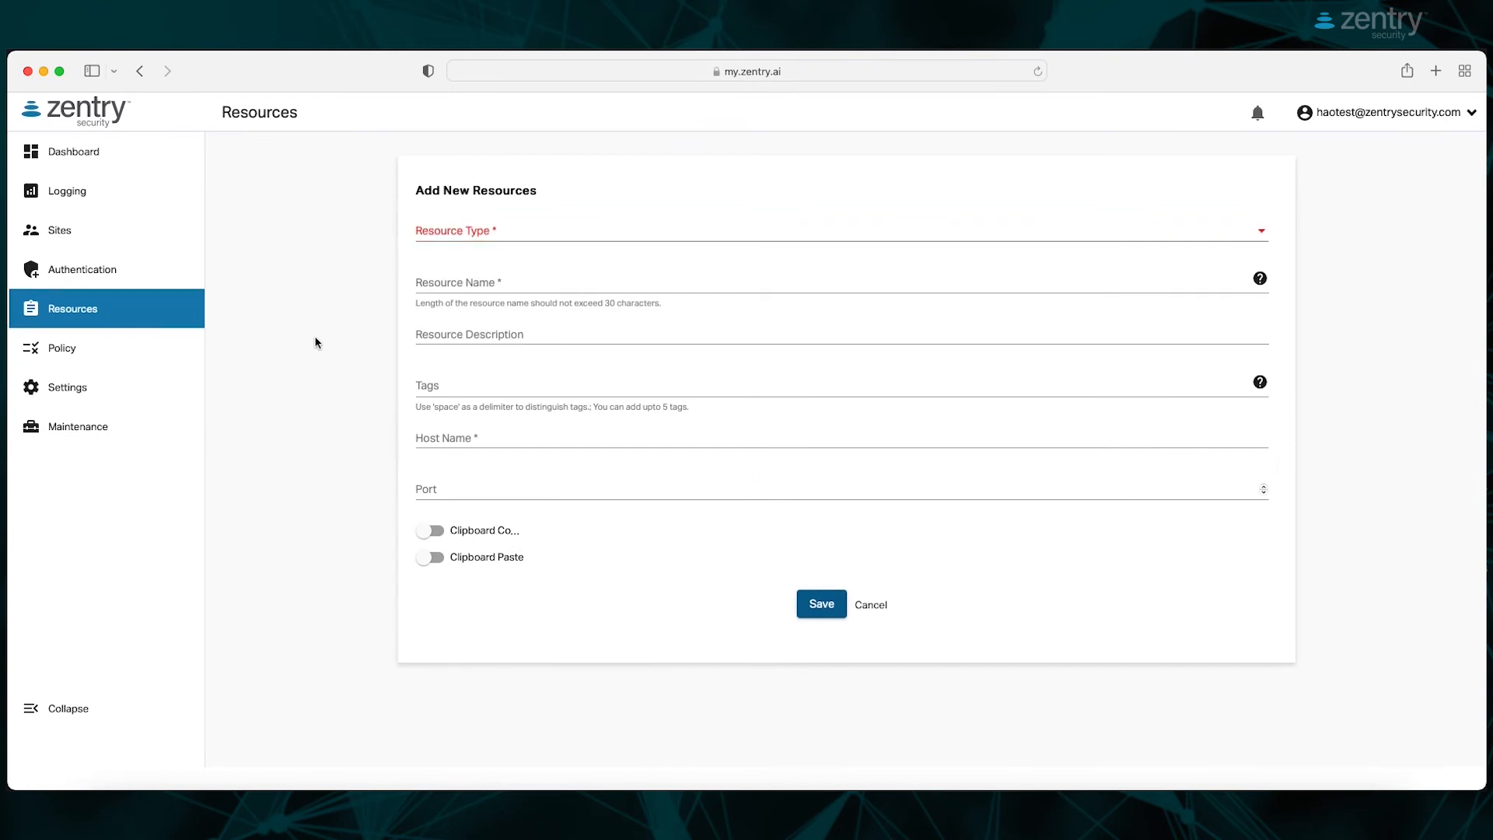
Start a new policy named Ash-delete and check the access options for its rules, keeping Allowed.
click(75, 356)
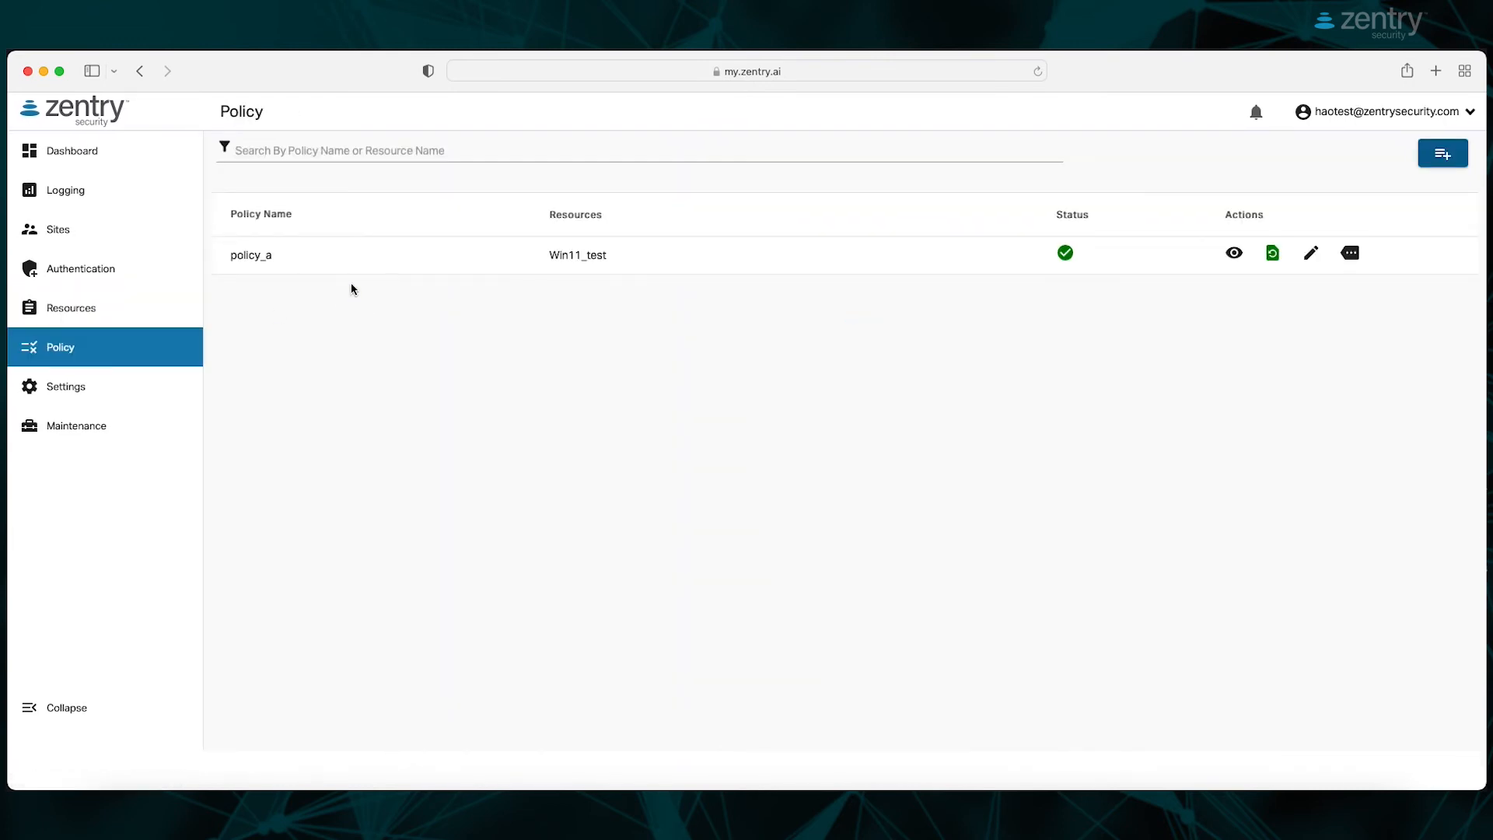
click(1444, 153)
click(419, 226)
text(A)
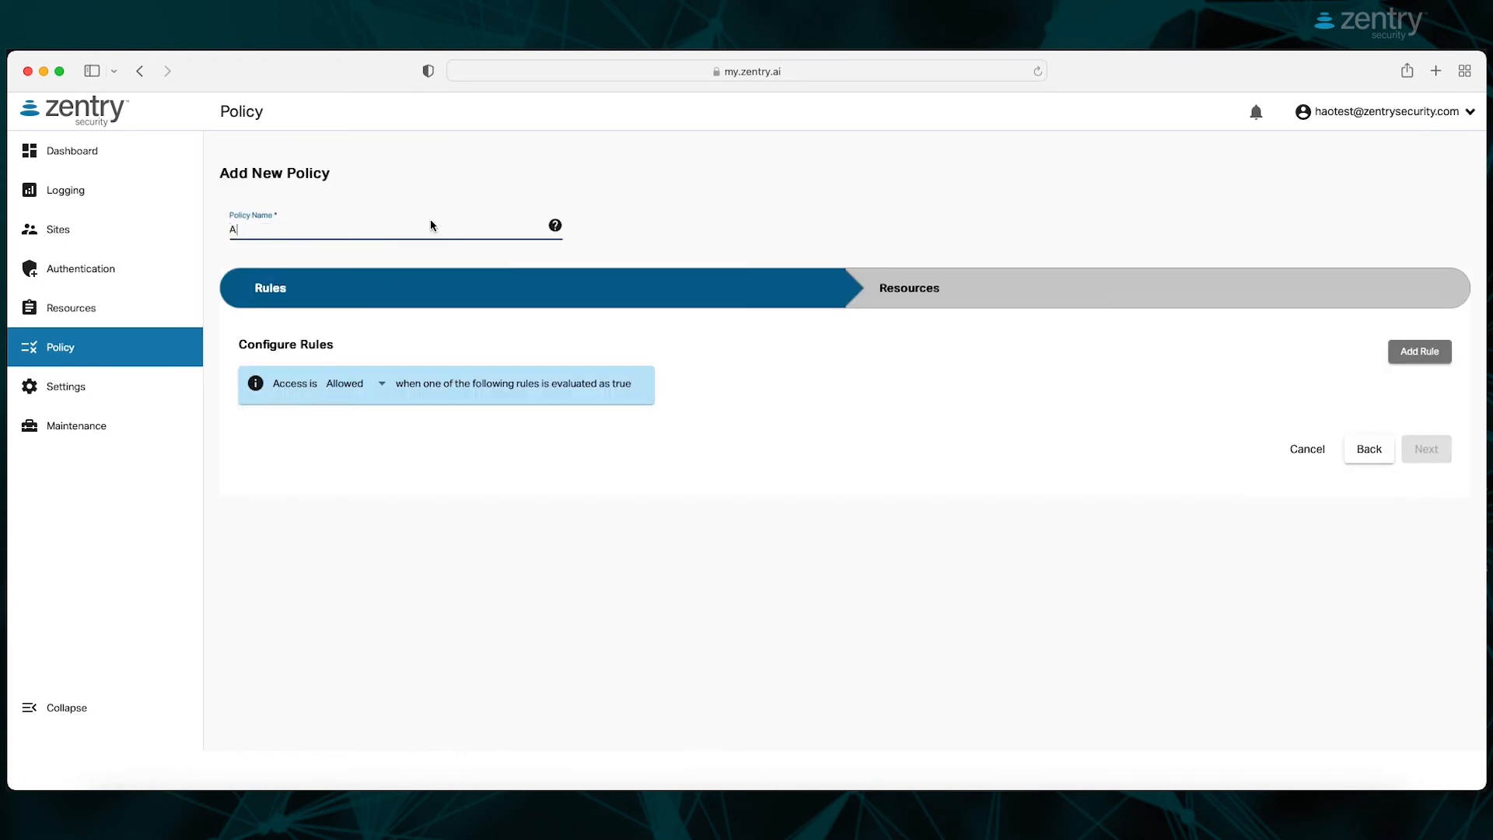
text(sh-delete)
click(752, 393)
click(380, 389)
click(815, 410)
Start a new rule in the policy and add a condition that User Name is equal to the chosen user's name.
click(1424, 352)
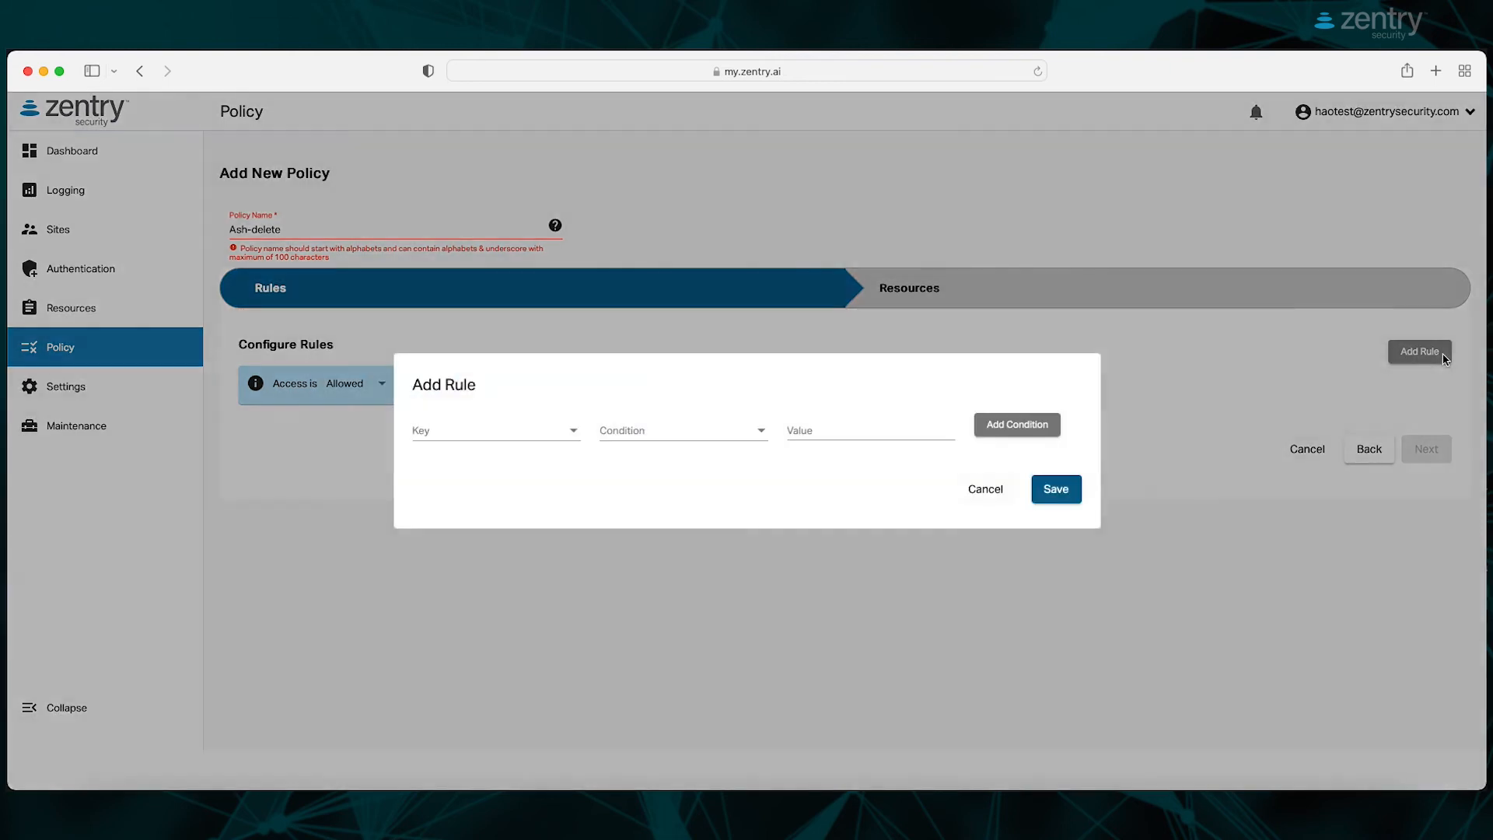
click(552, 444)
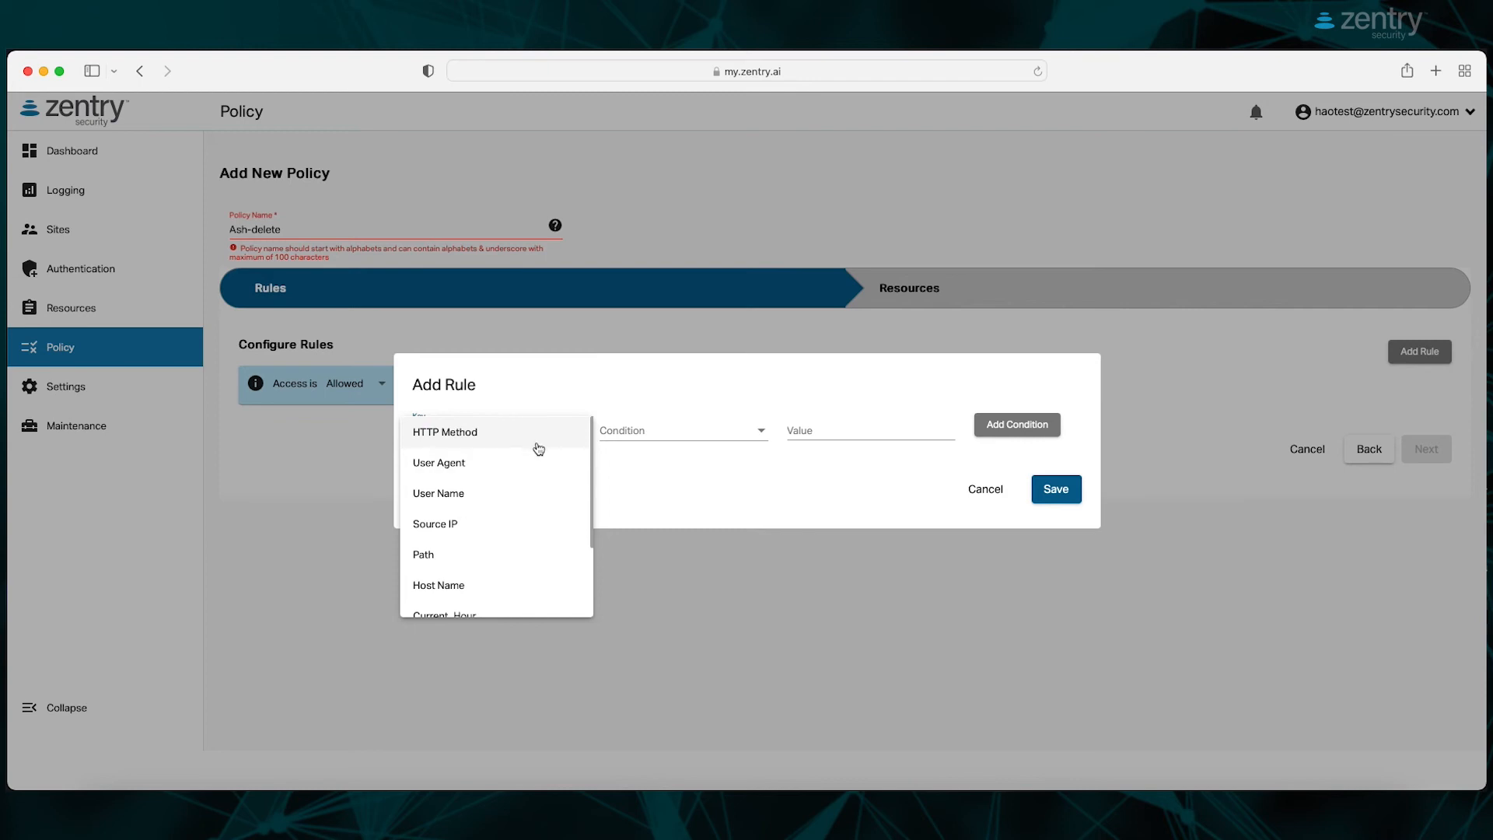
scroll(545, 524, down, 3)
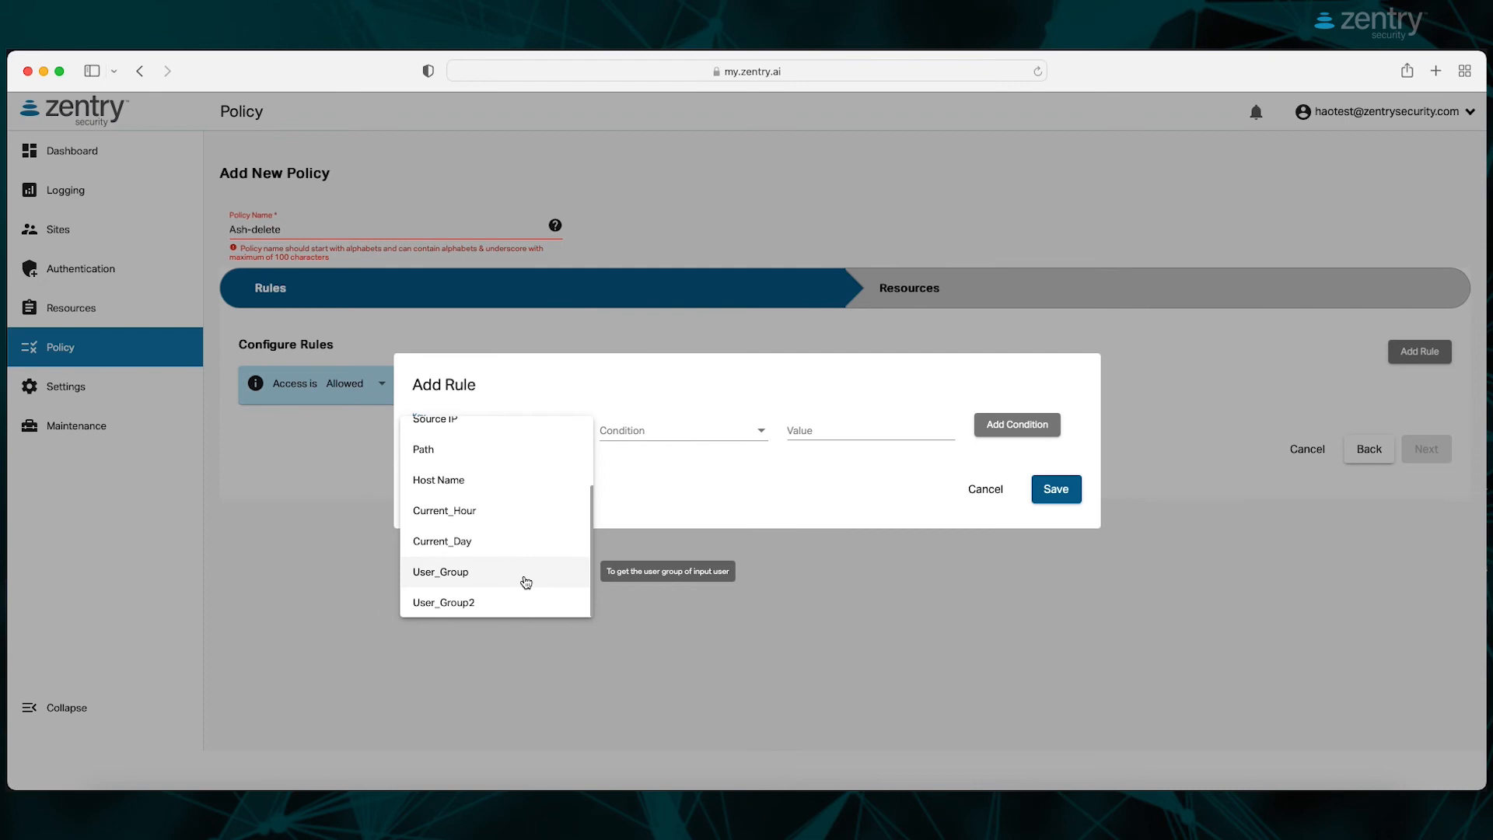
scroll(515, 470, up, 3)
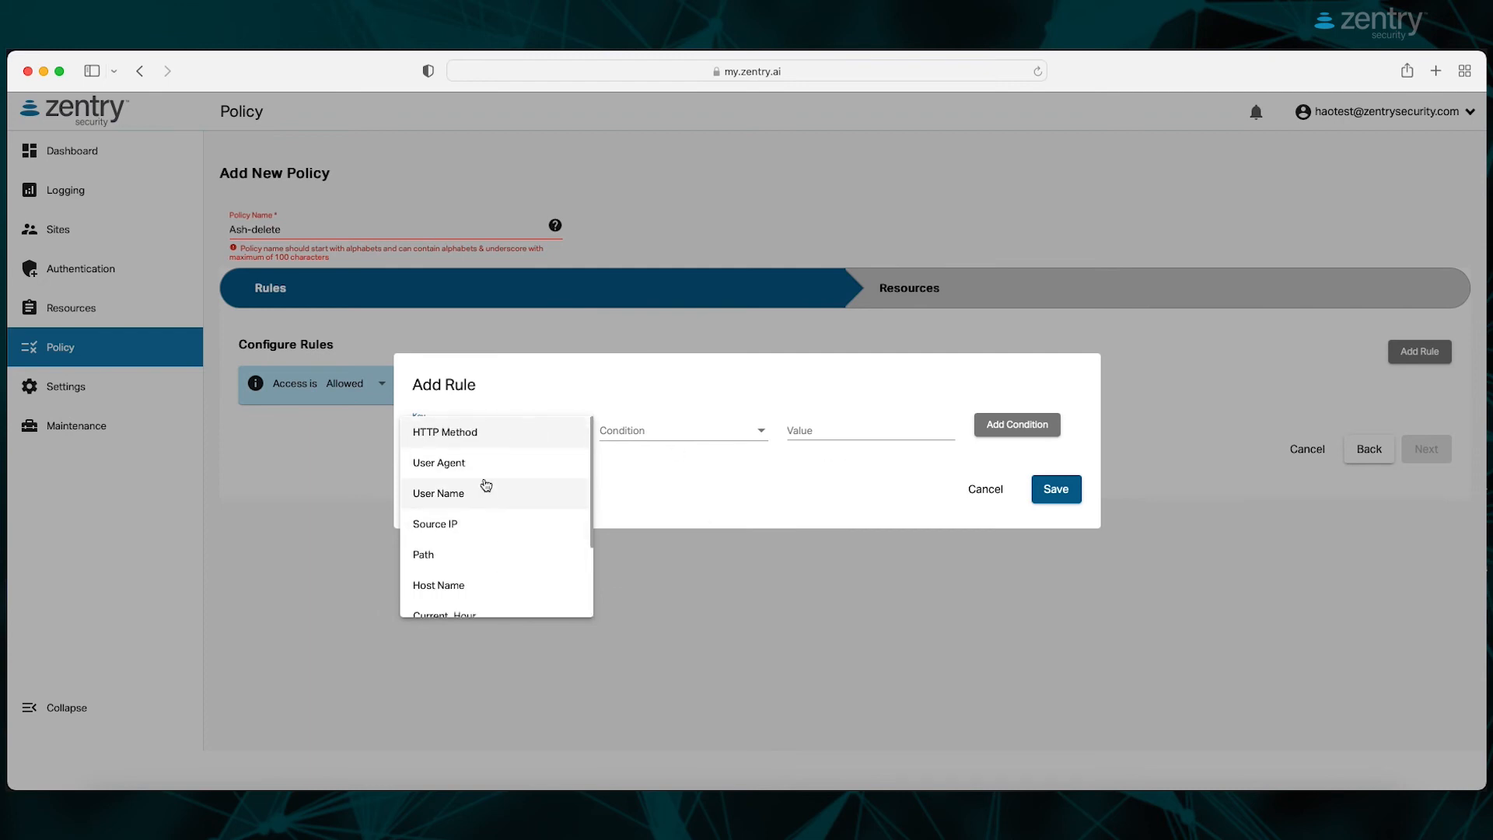
click(483, 497)
click(727, 430)
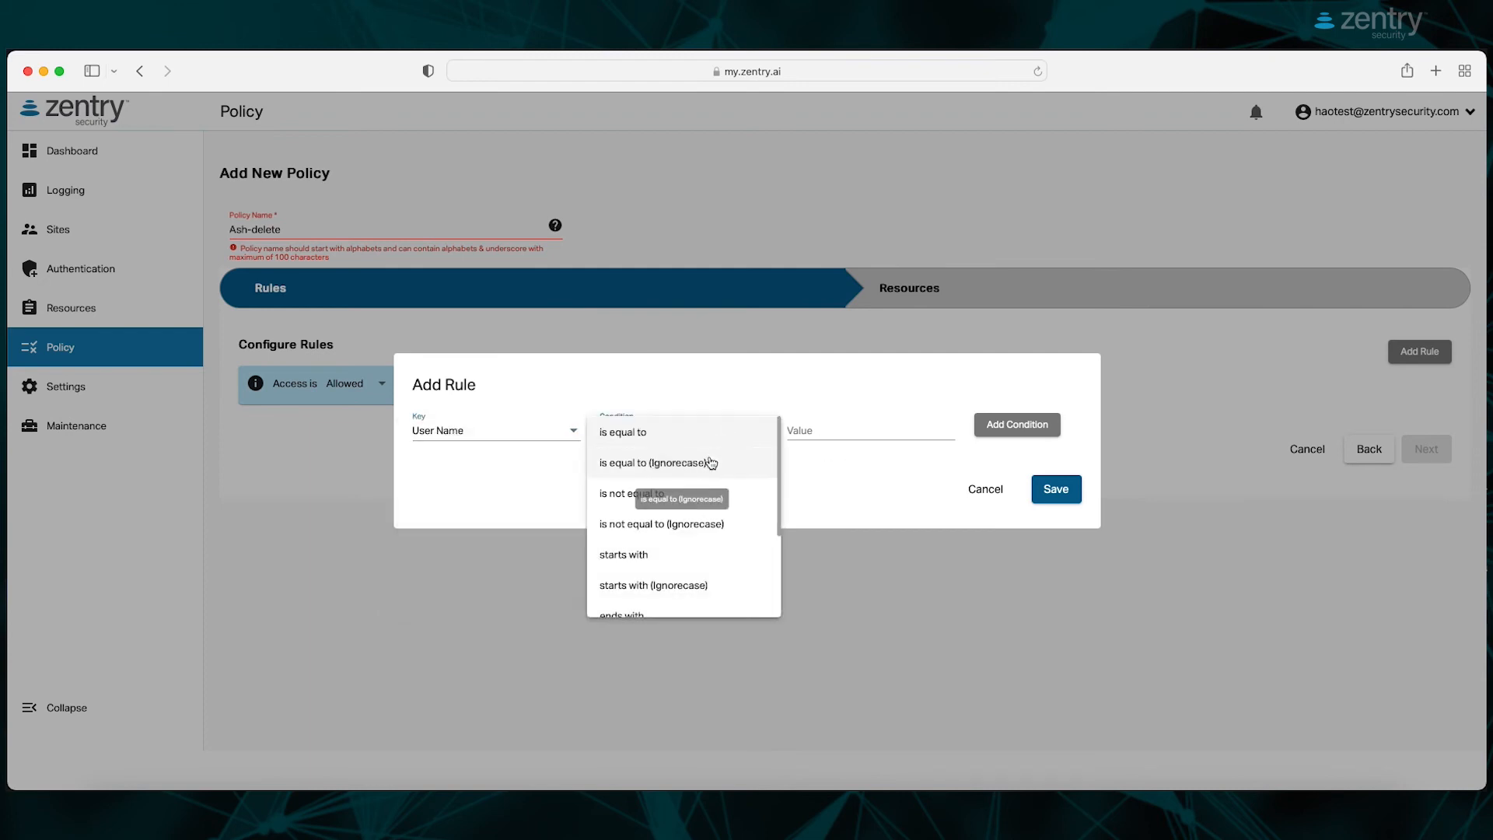
click(717, 434)
click(856, 432)
text(ash)
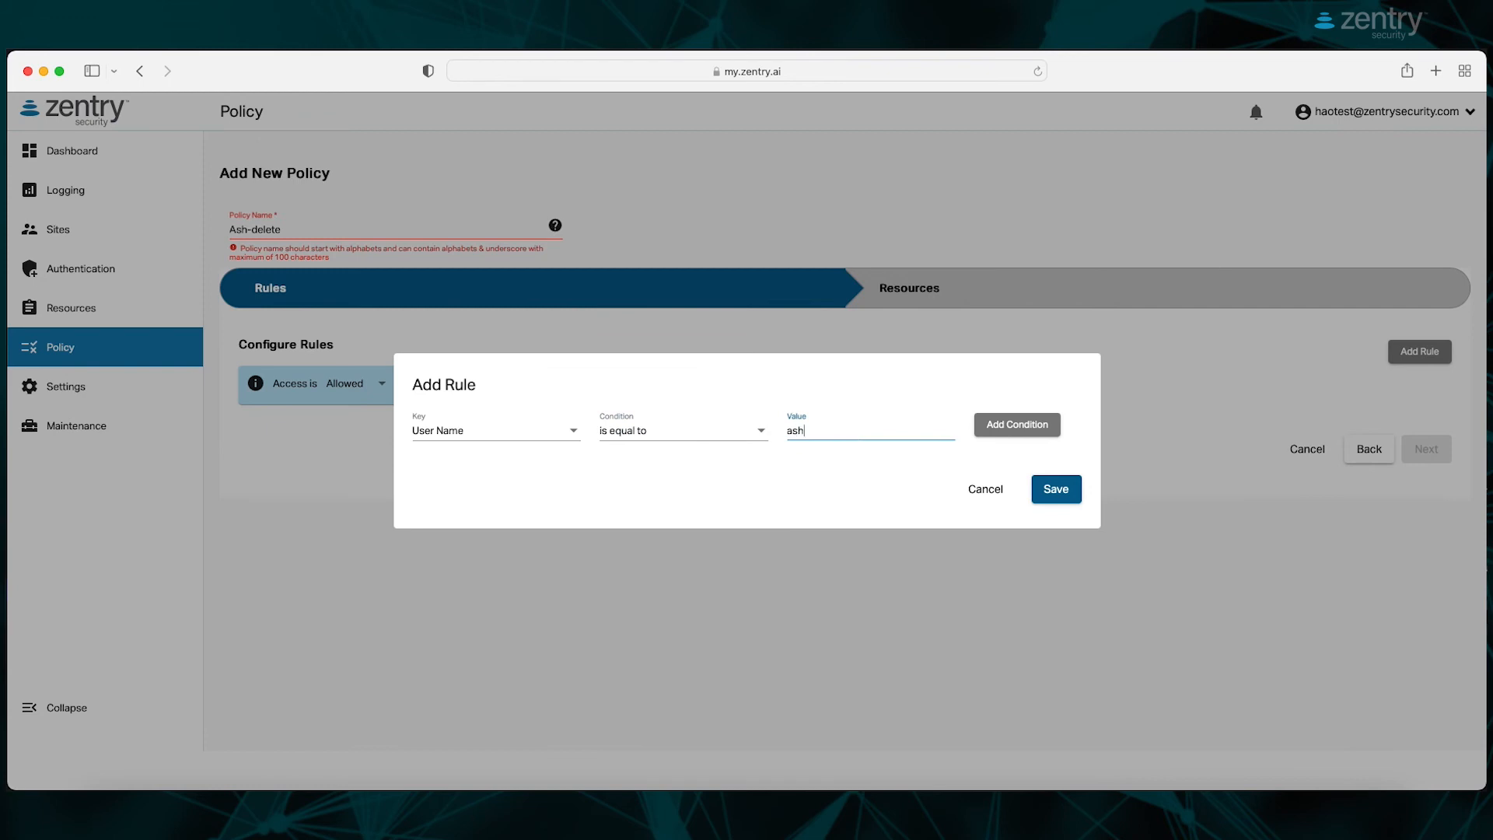
click(1066, 426)
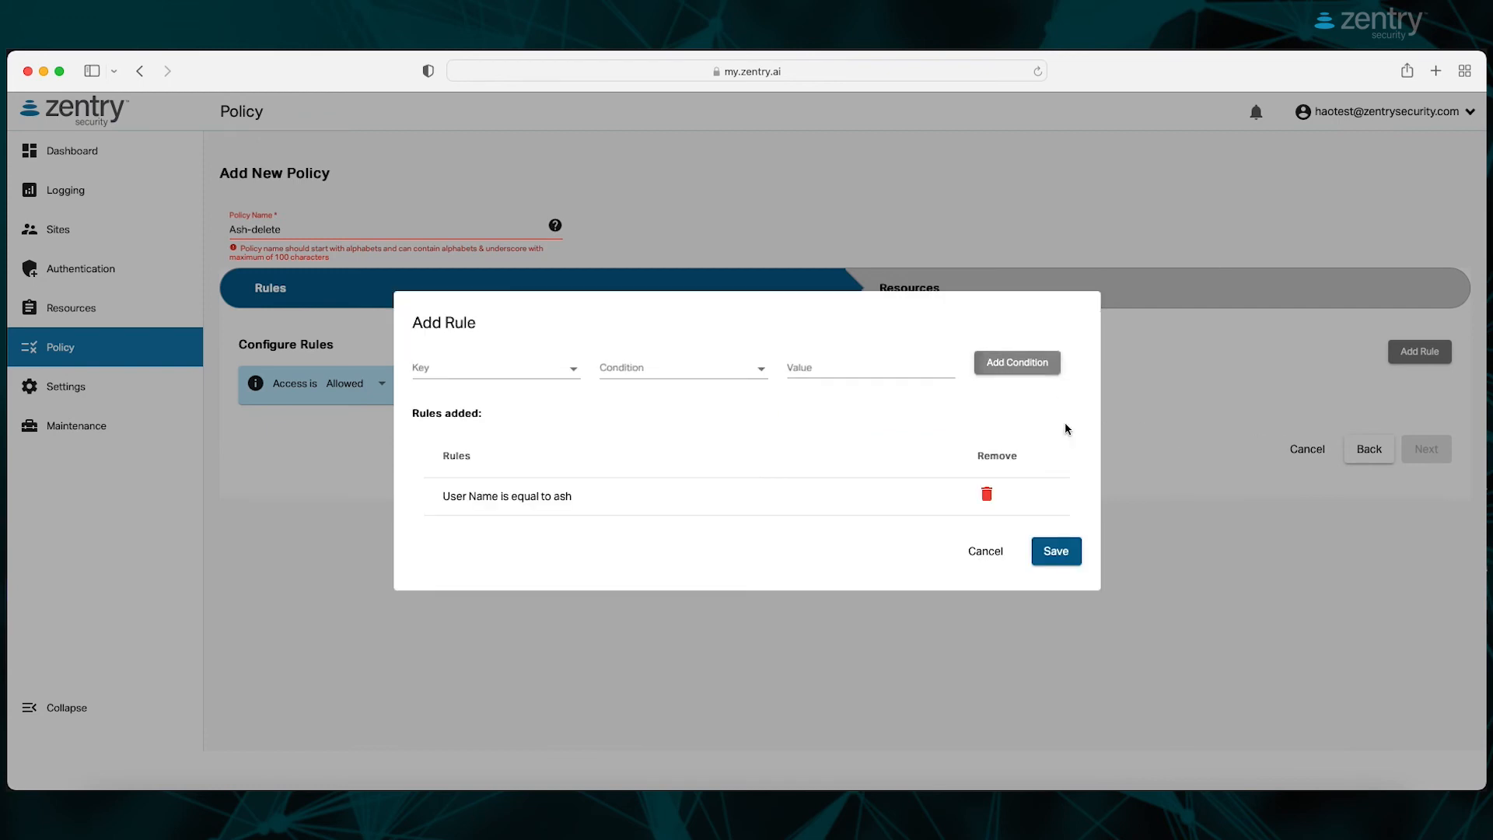
Add a second condition that Source IP matches network 1.1.1.0/24, and save the rule.
click(568, 367)
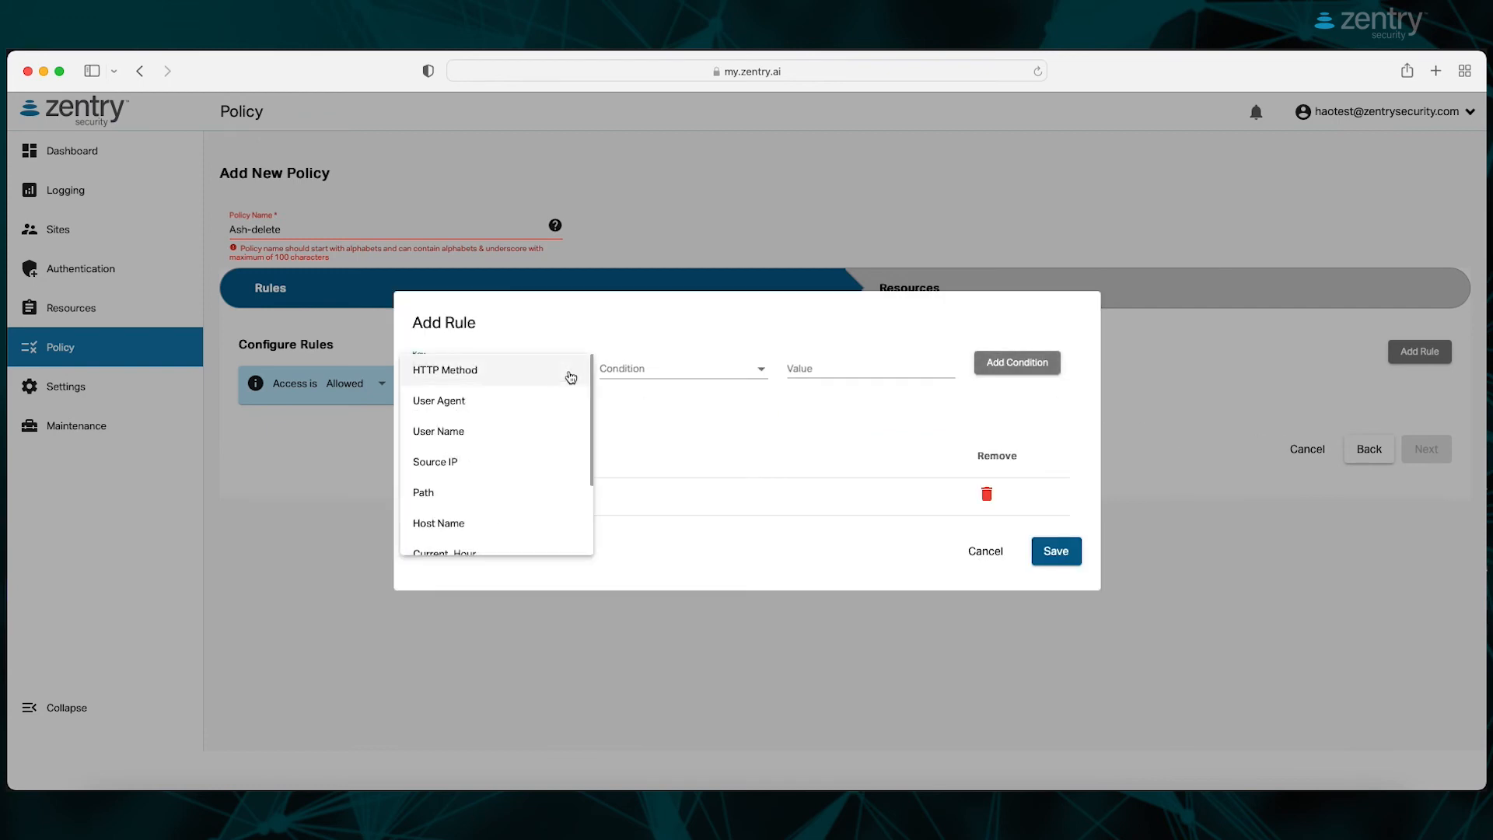
click(492, 462)
click(680, 372)
click(683, 369)
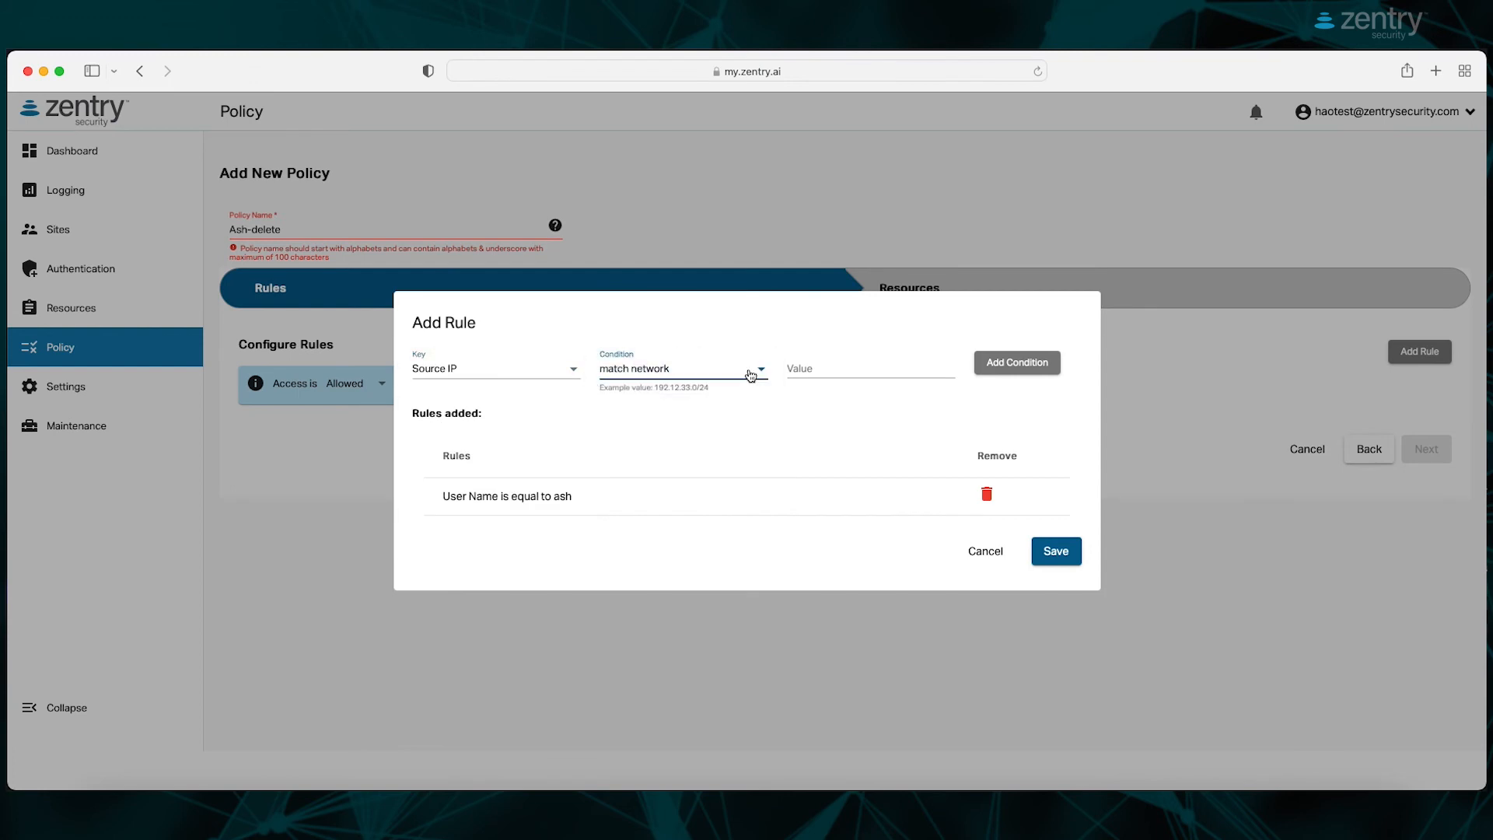
click(812, 370)
text(1.1.1.0/24)
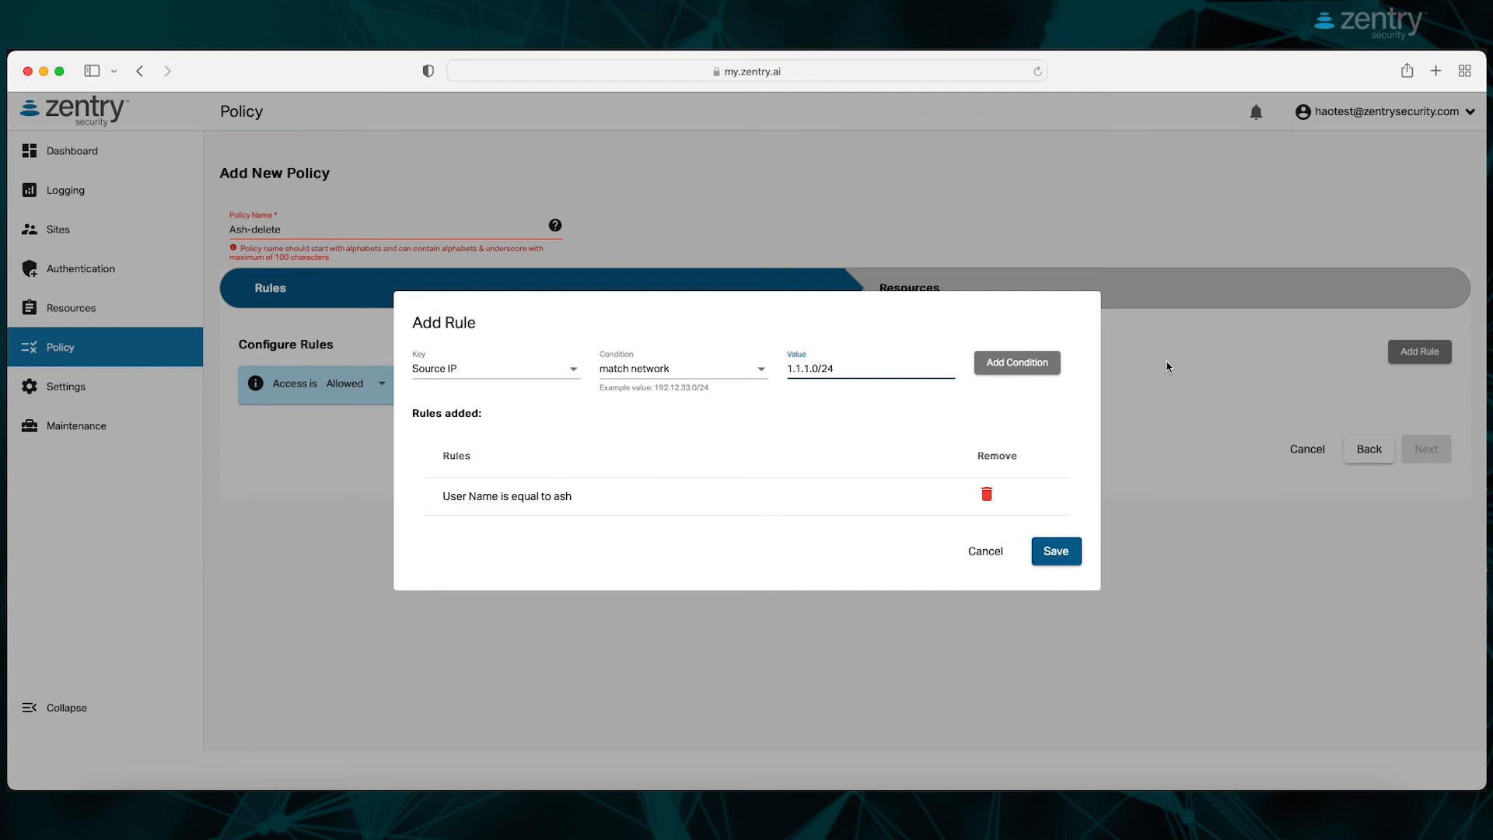
click(1017, 362)
click(1056, 551)
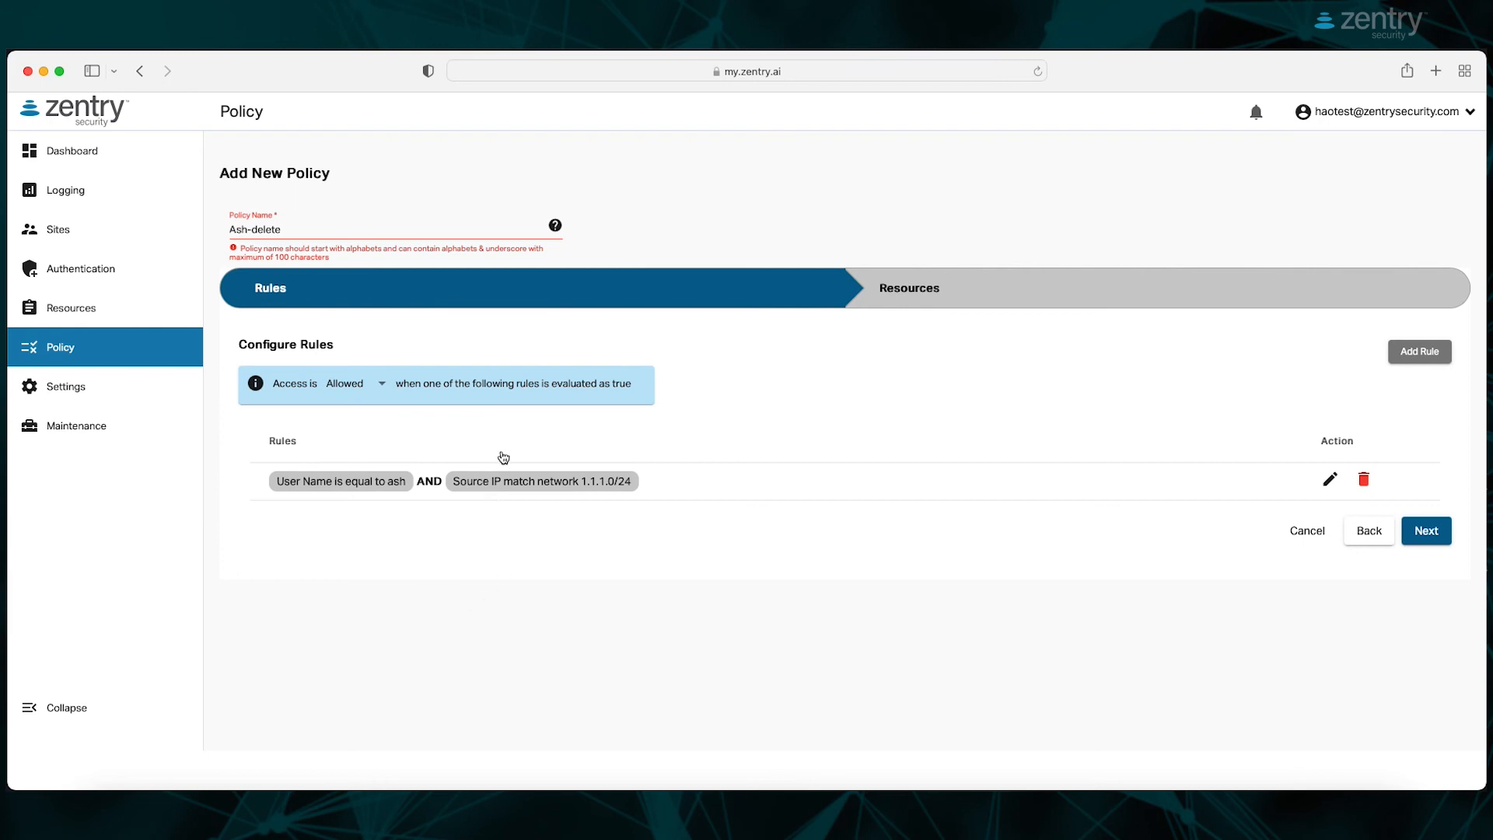
Change the policy name to Ash-delete2 and proceed to the policy's resources stage.
drag(463, 504, 365, 286)
click(365, 230)
text(2)
click(1426, 534)
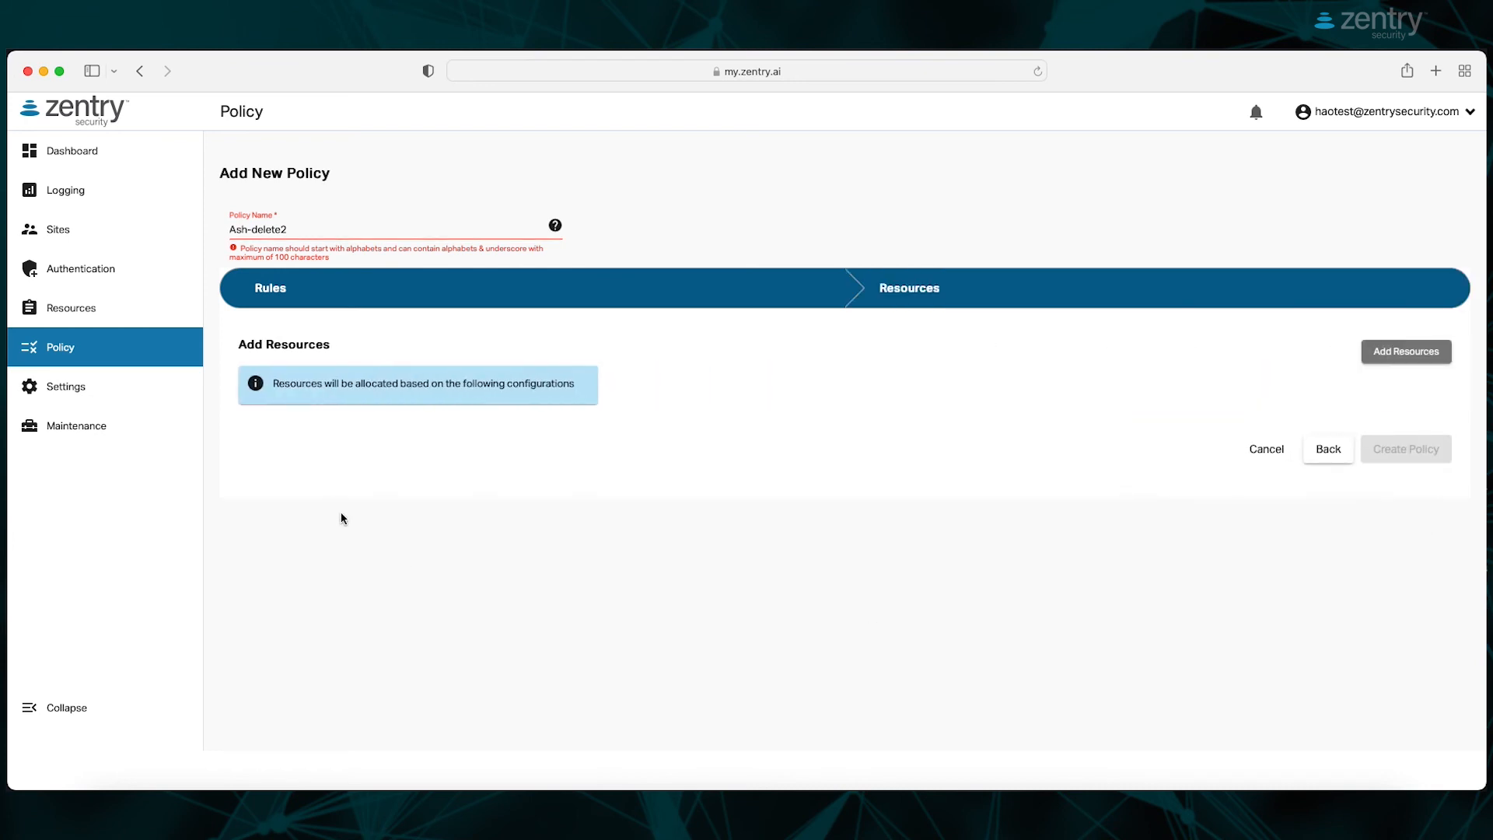
Assign the Win11_test resource to the new policy, check the available tags, and save the selection.
click(1397, 354)
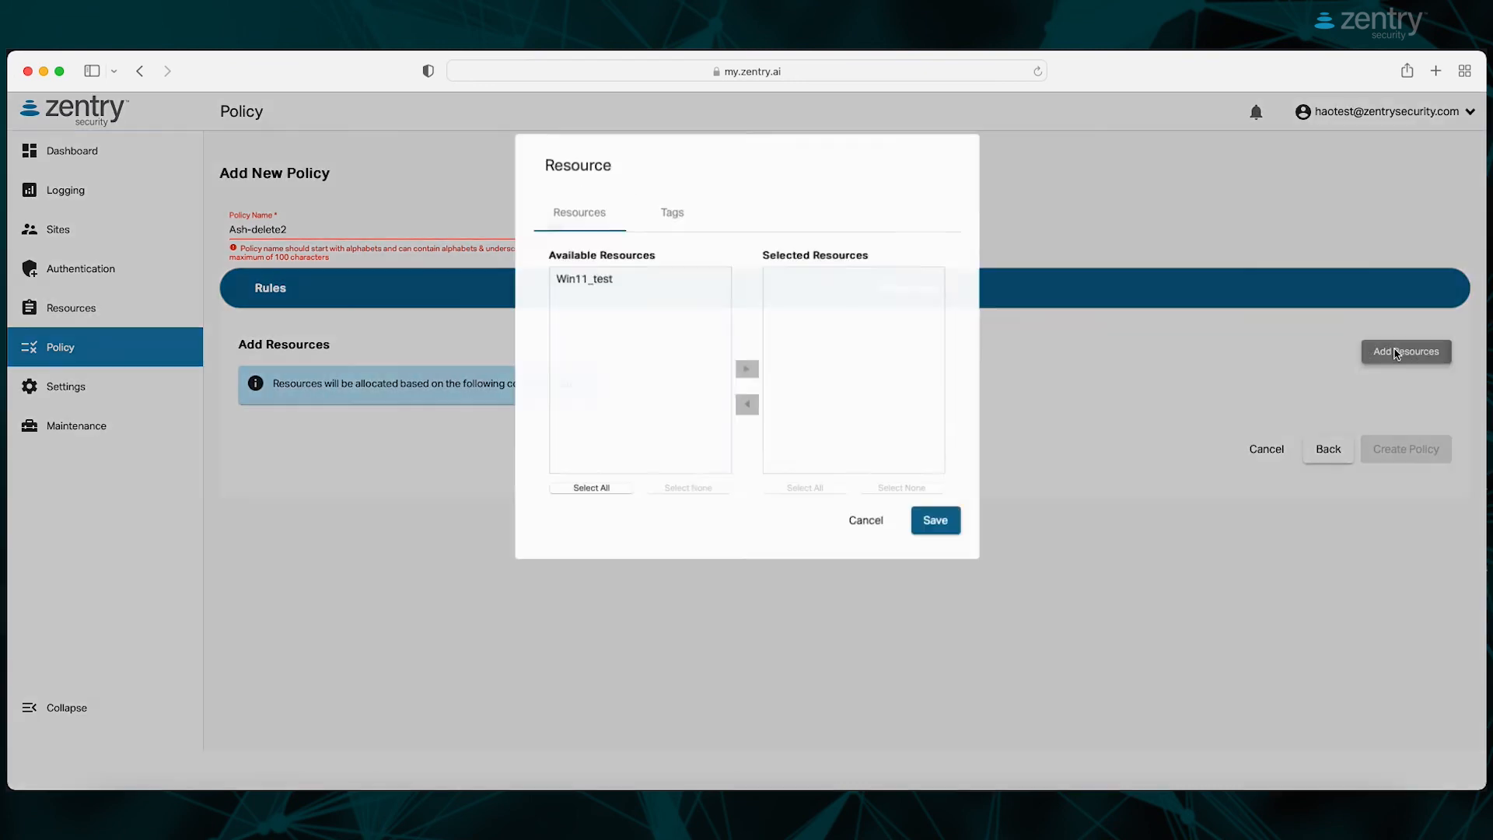
click(599, 288)
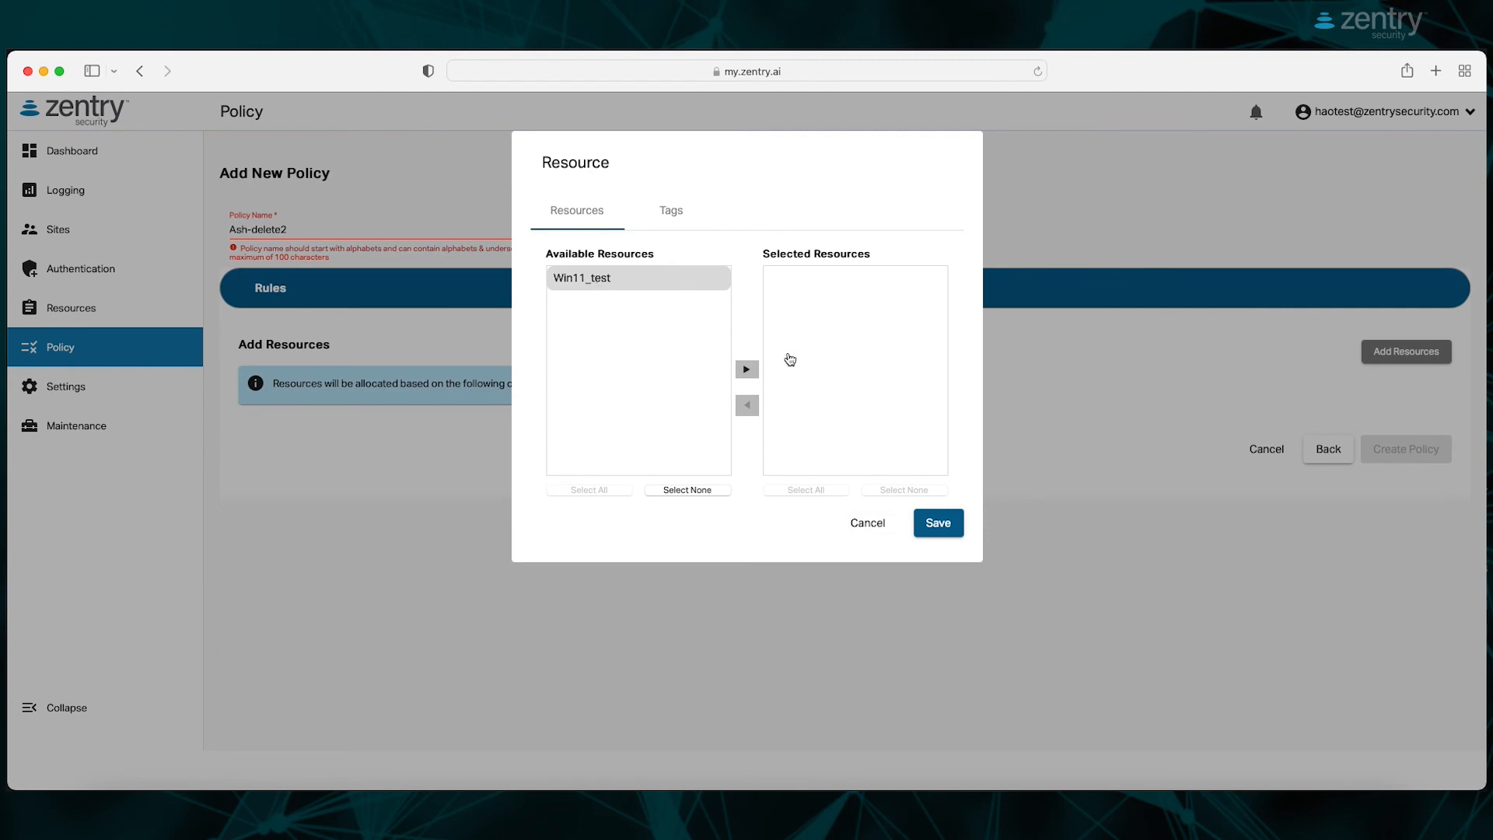
click(749, 368)
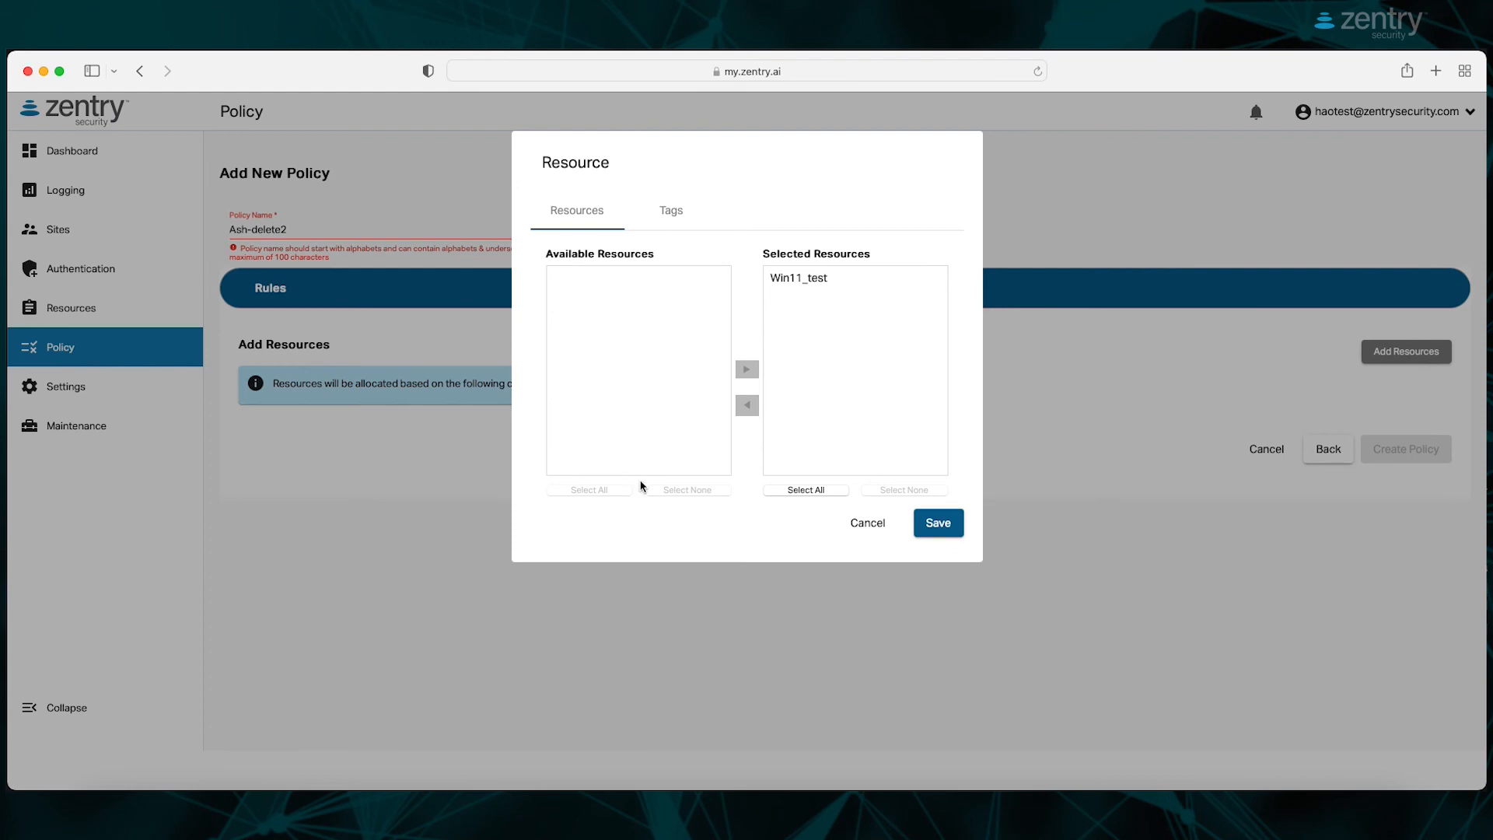
click(675, 212)
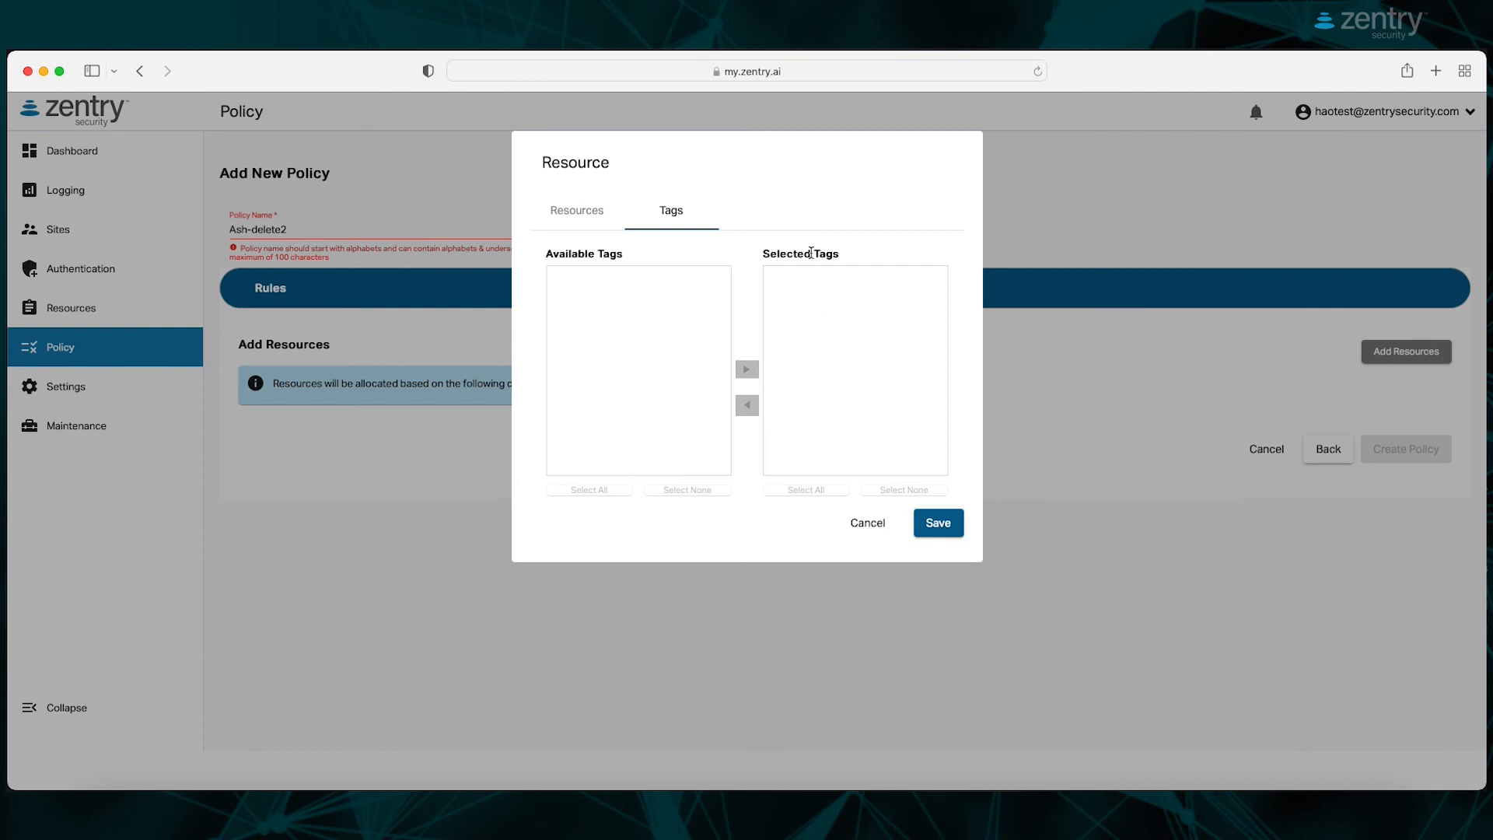
click(938, 524)
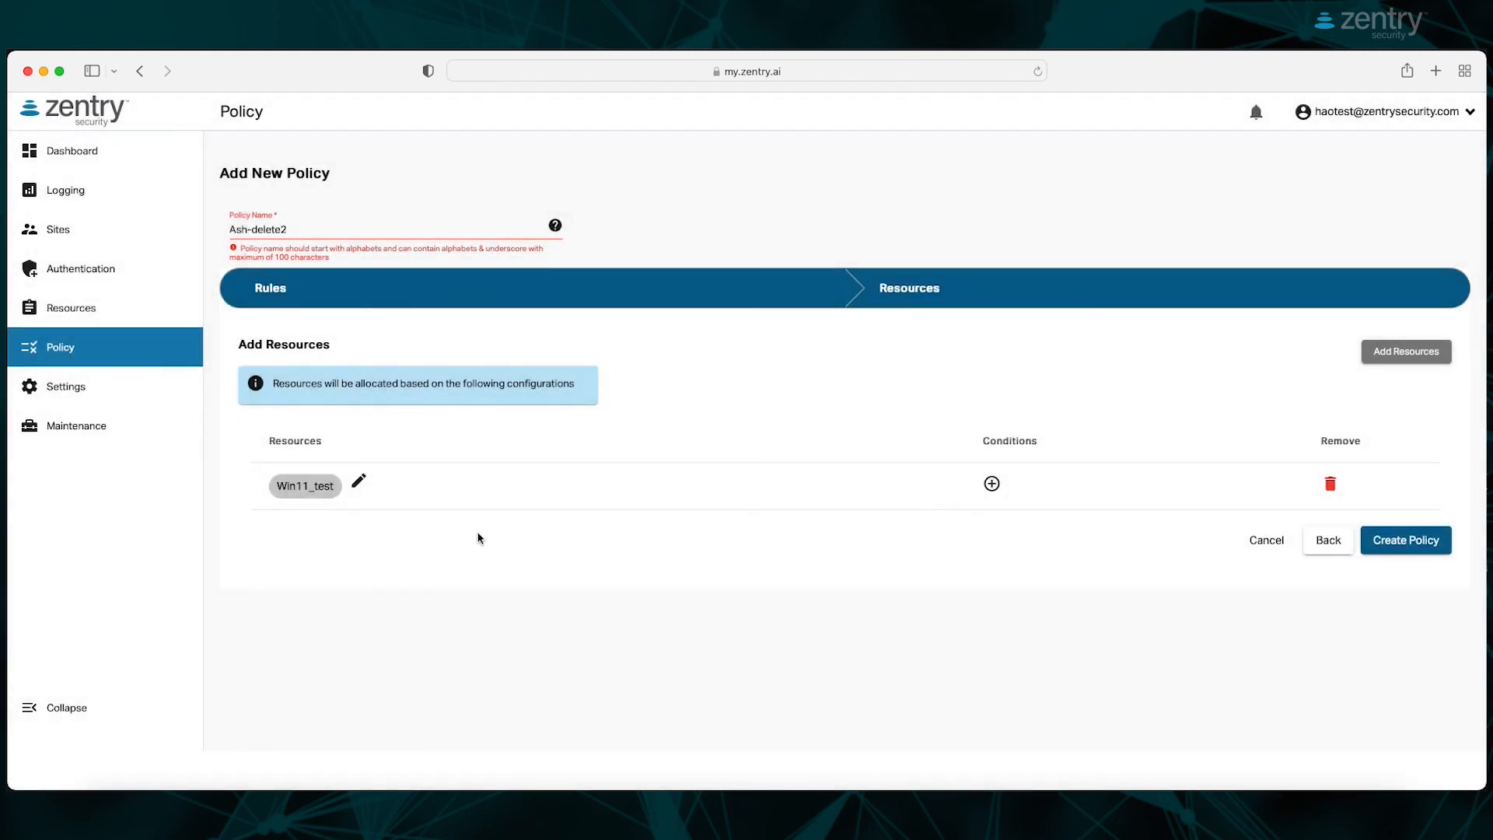
View the conditions form for the Win11_test resource, close it without adding any, and cancel the new policy.
click(993, 485)
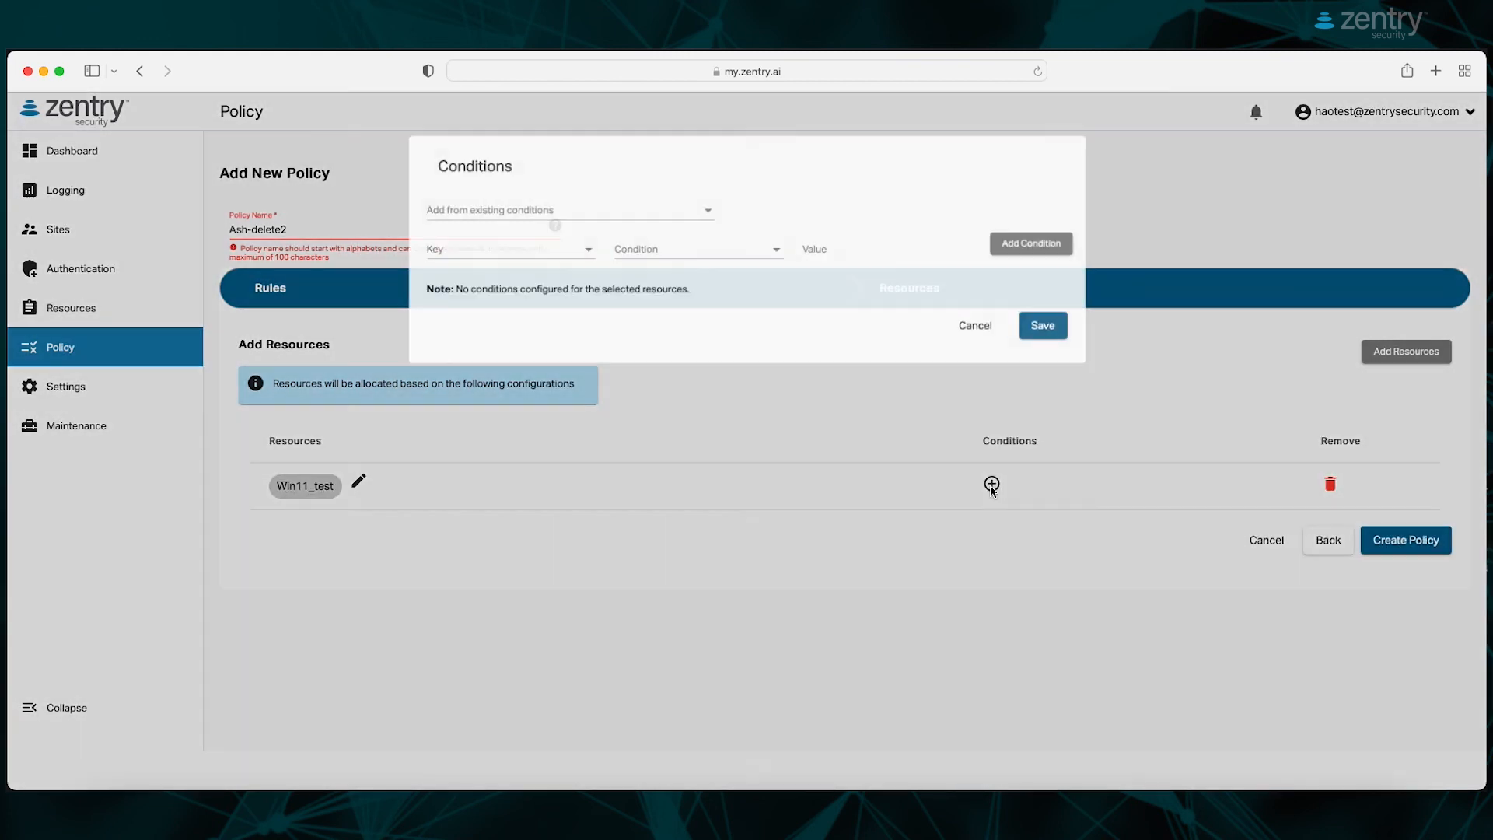
click(986, 330)
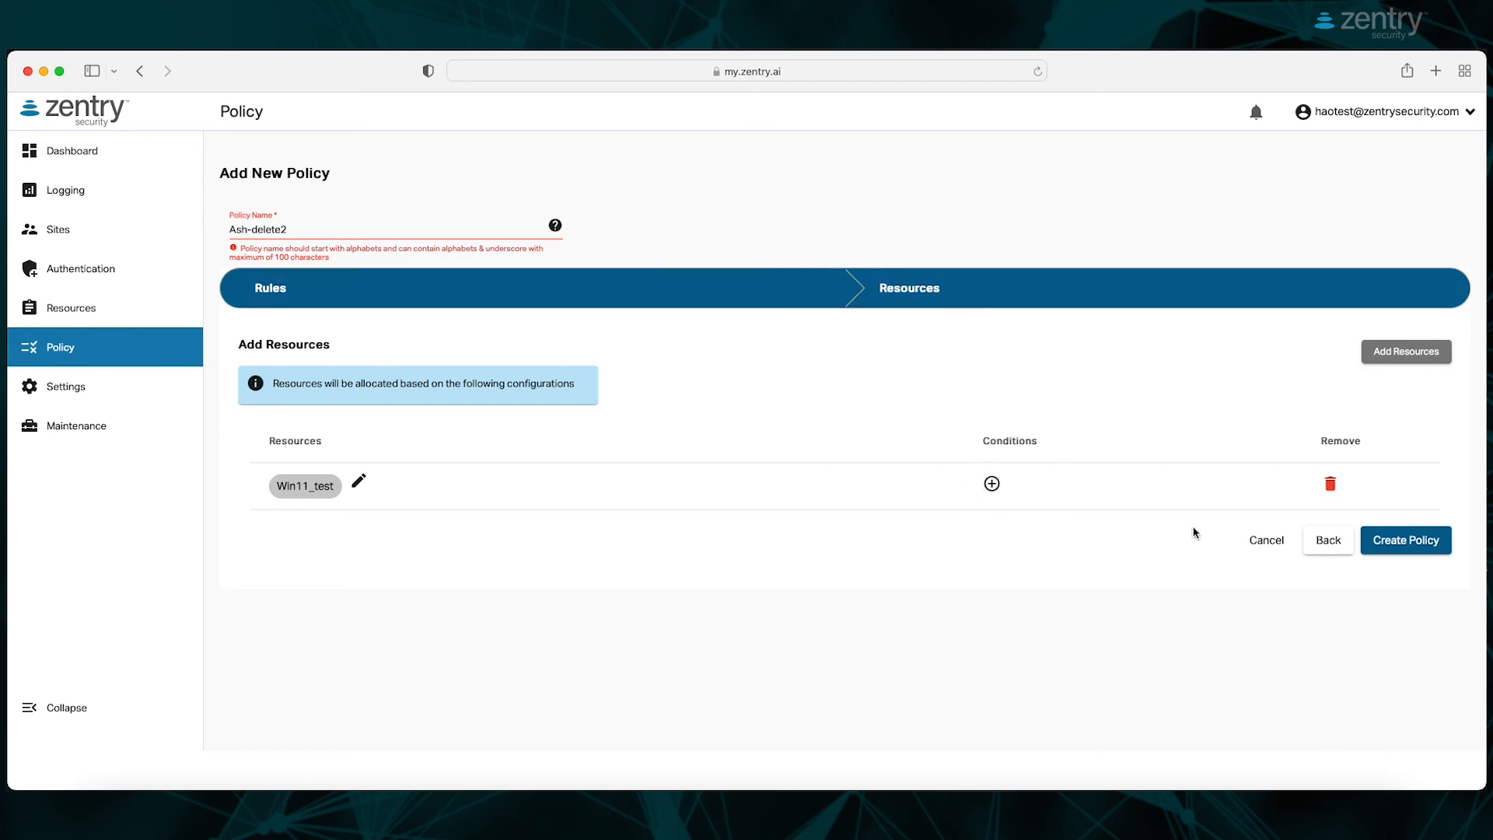
click(1264, 540)
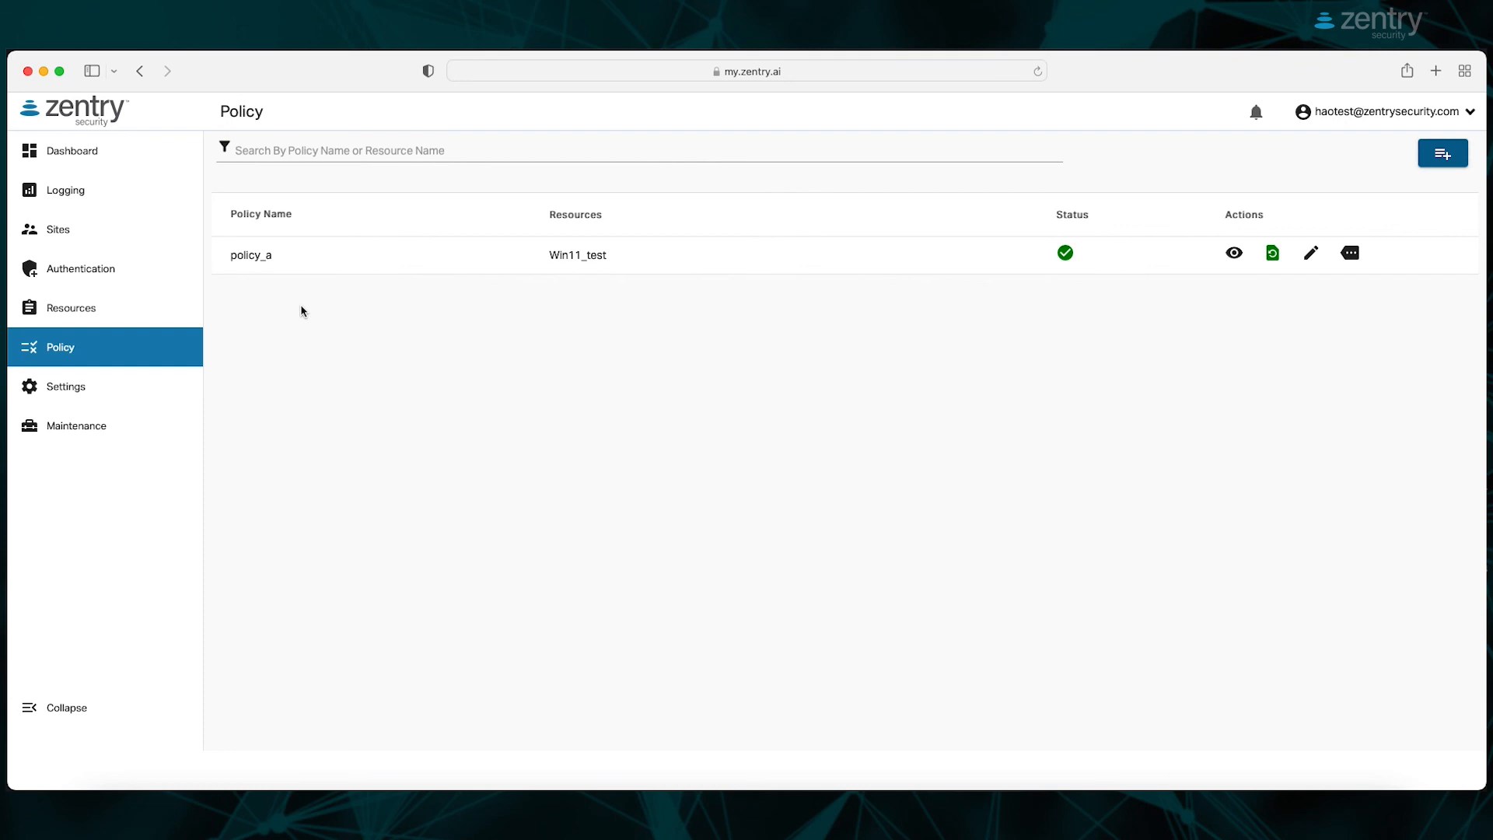
Review the rules and resources of policy_a in edit mode and return to the policy list without updating.
click(1315, 252)
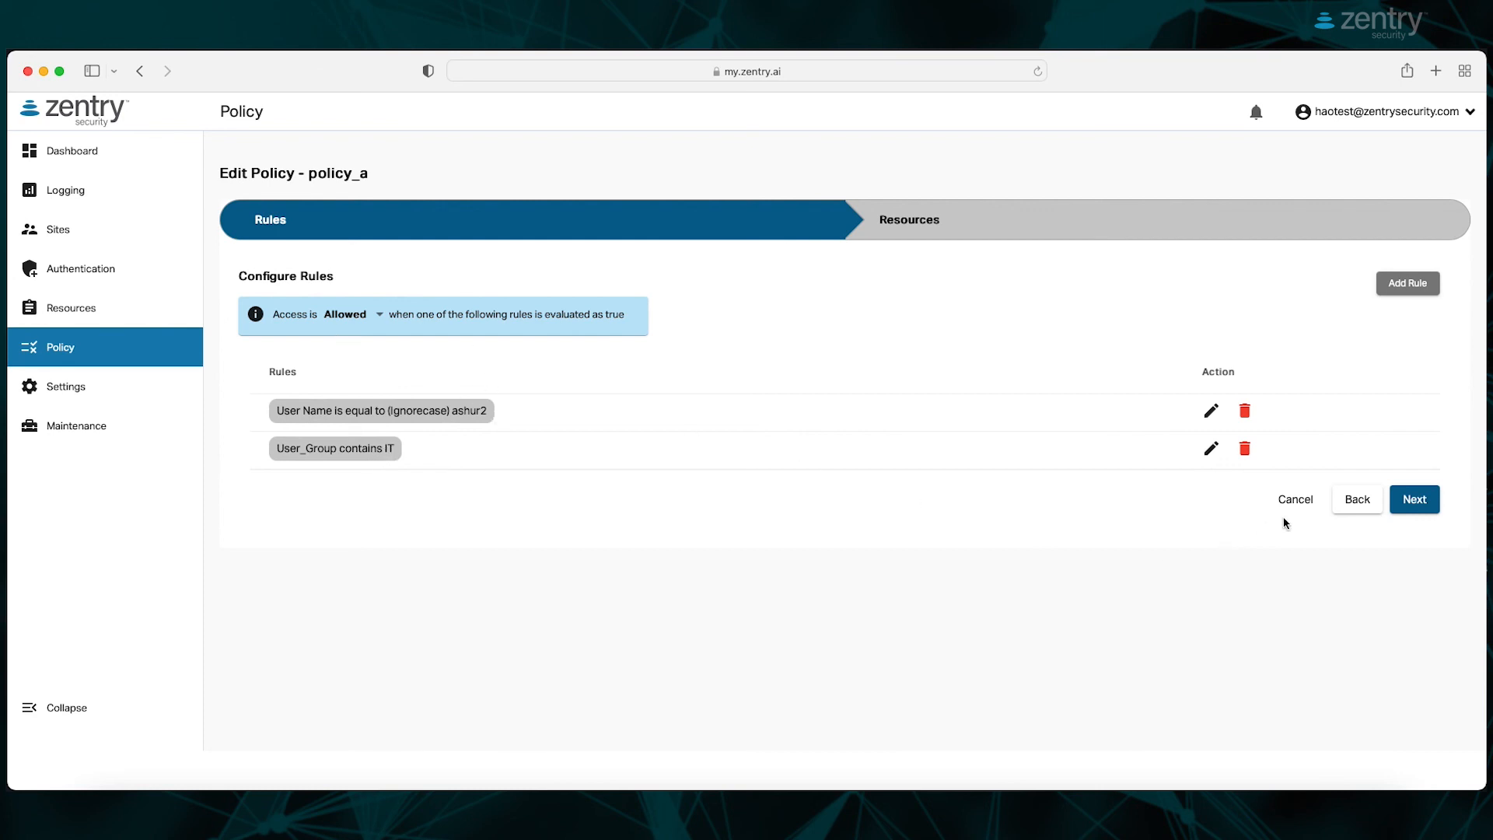
click(1415, 500)
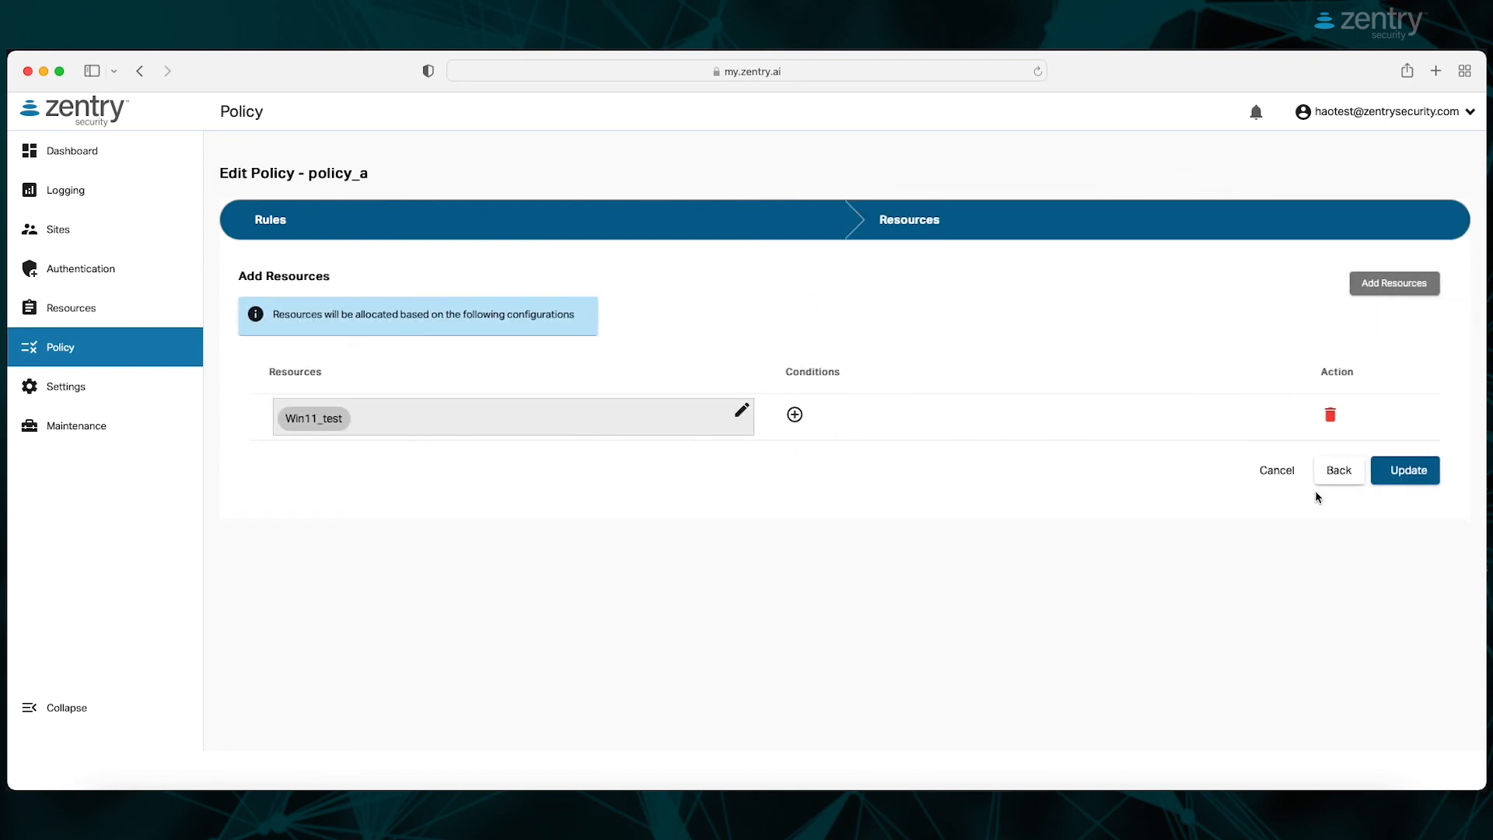
click(1278, 472)
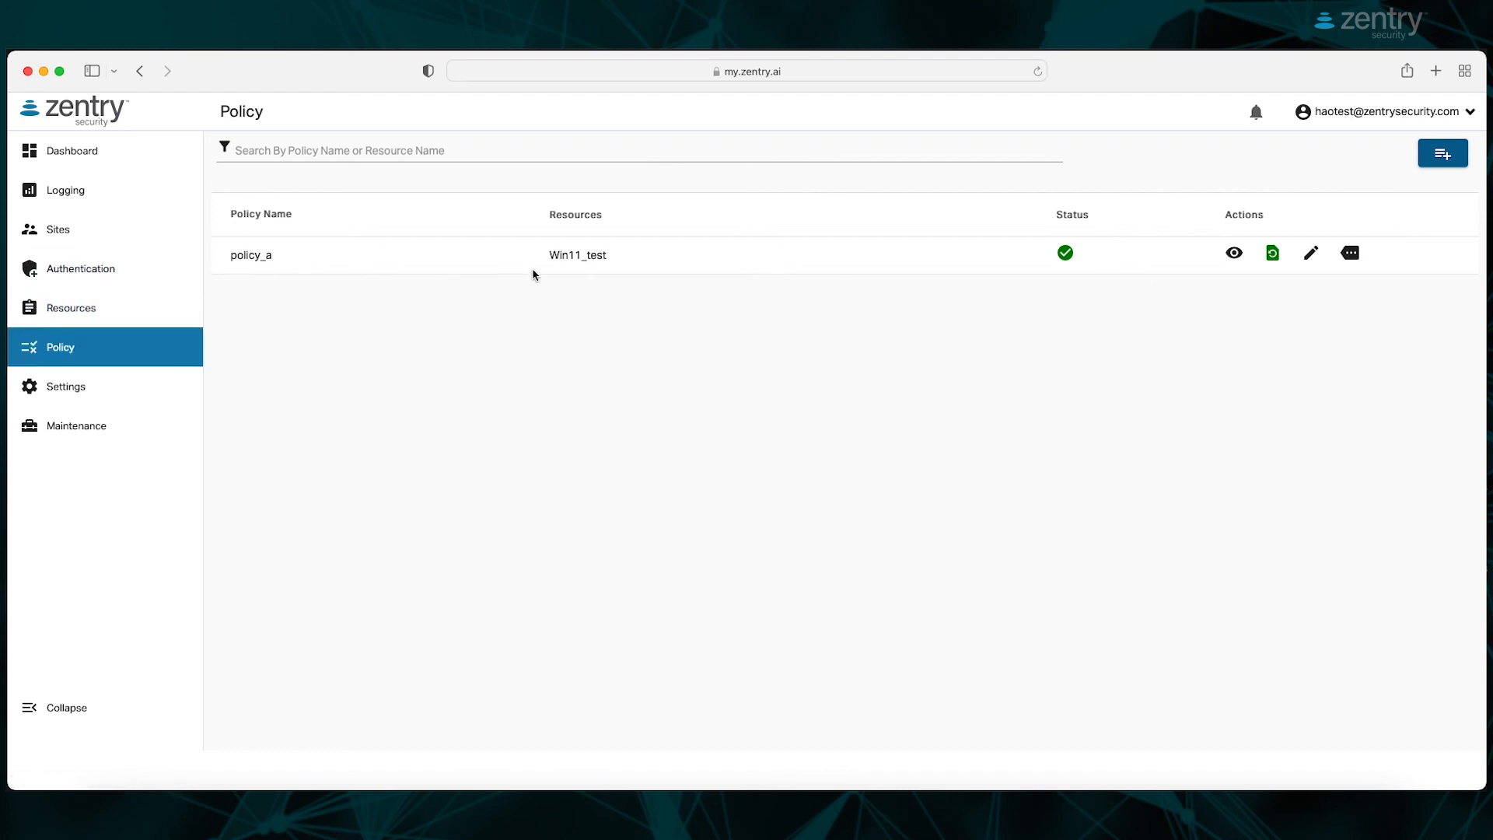
Open the Sites list and examine the assigned policy and authentication server of site array6.
click(101, 231)
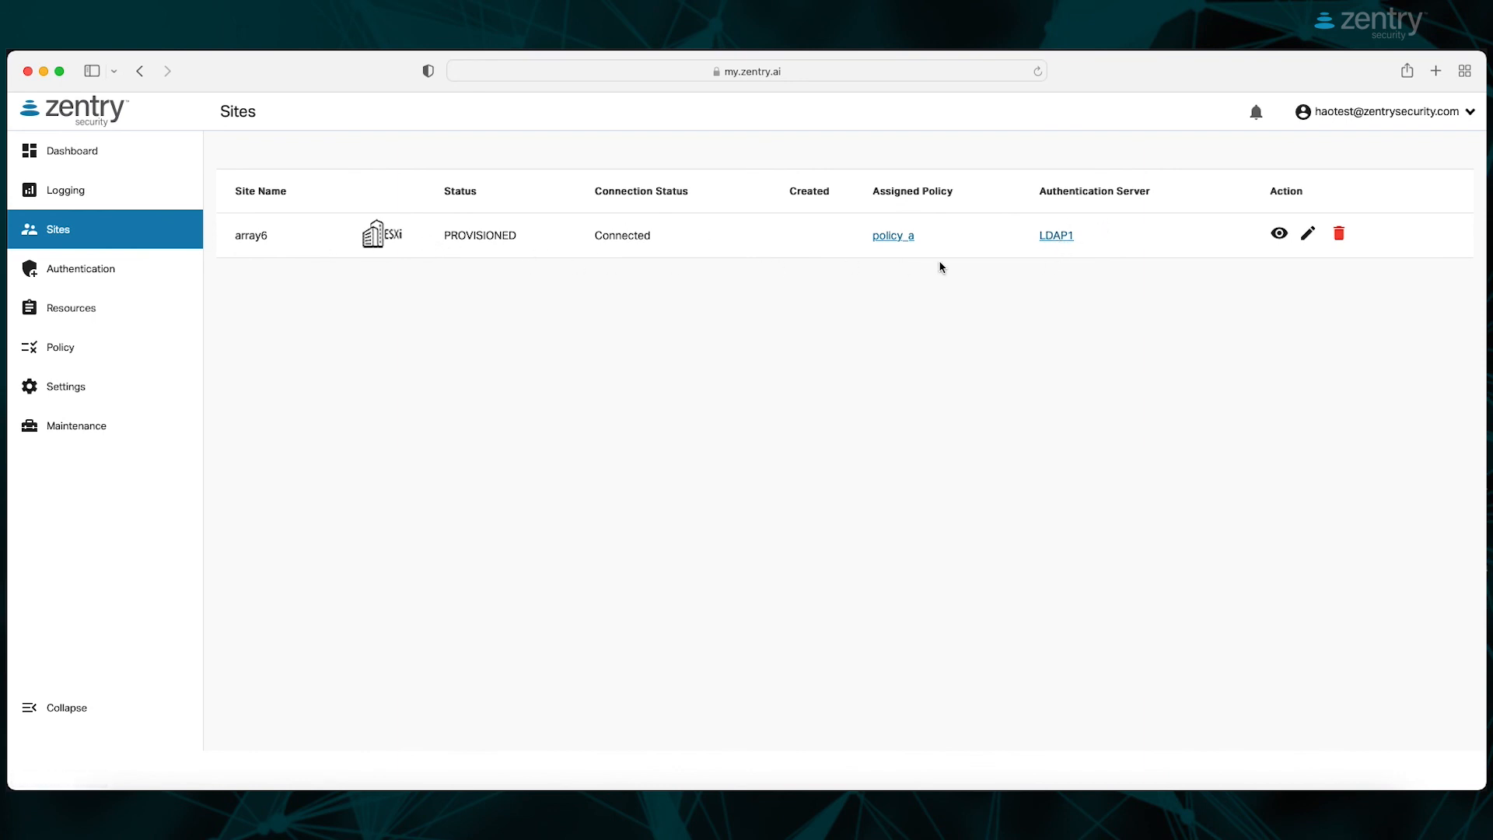
mouse_move(1092, 210)
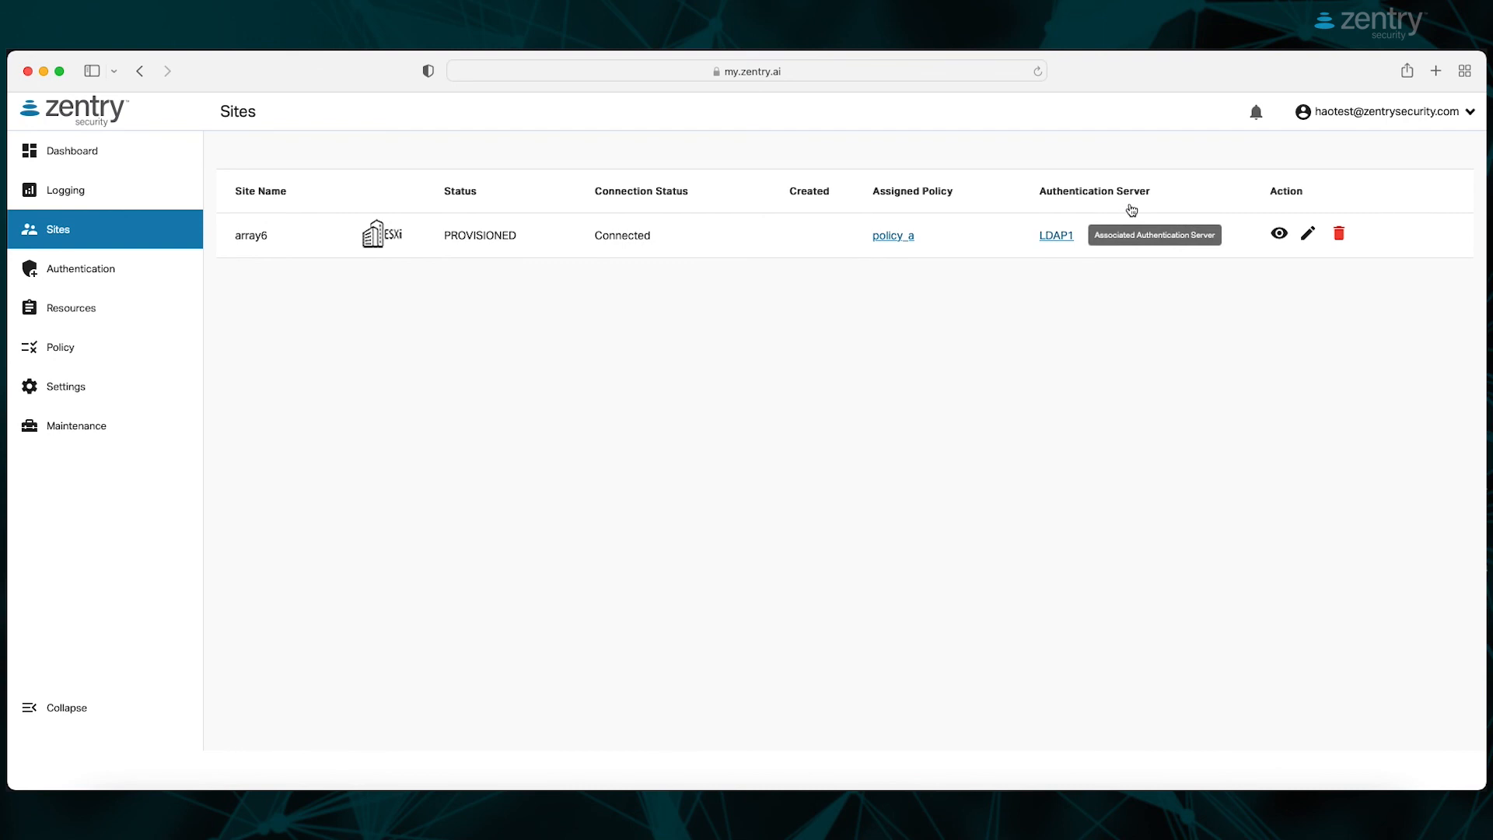